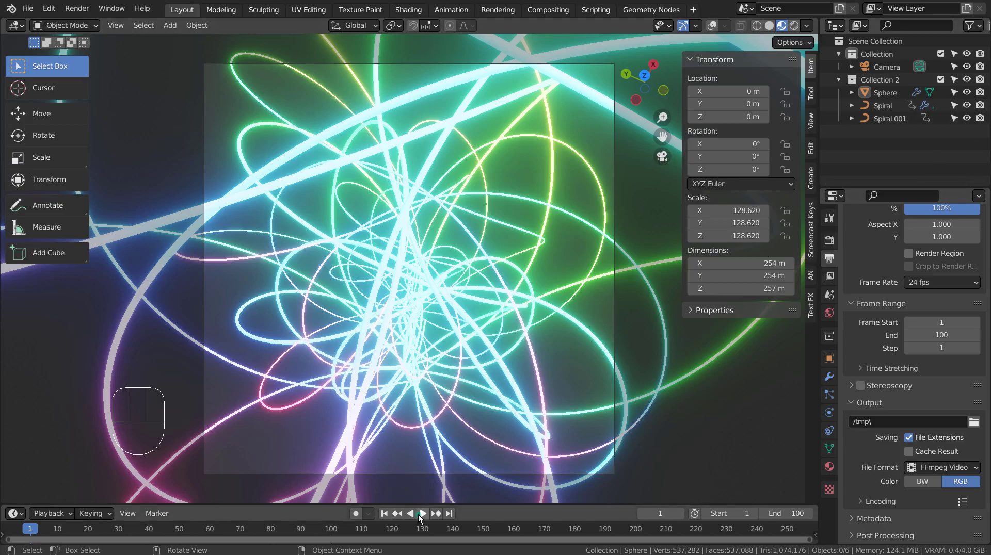
Play the finished glowing spiral animation and orbit around it to view it.
{"action": "left_click", "coordinate": [422, 515]}
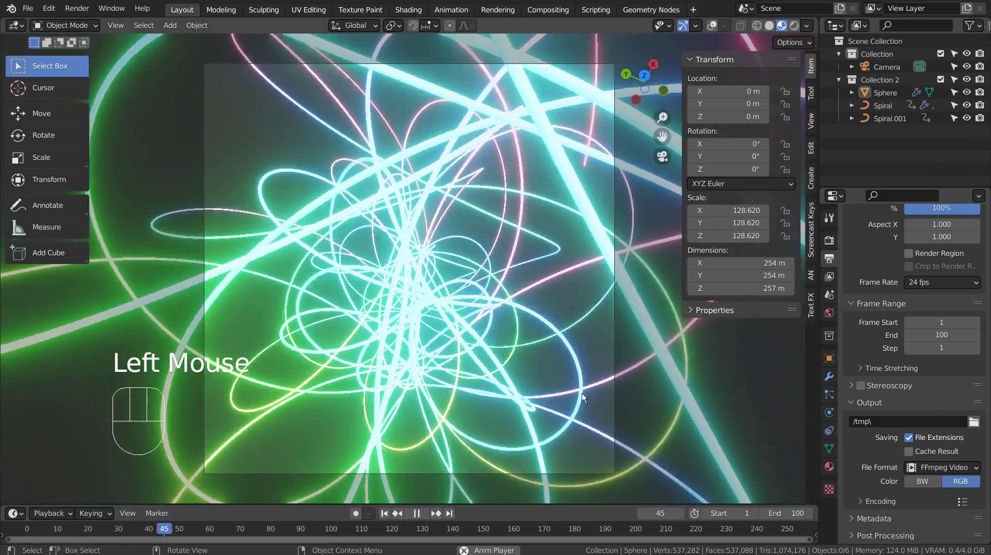
{"action": "mouse_move", "coordinate": [581, 393]}
{"action": "middle_mouse_down"}
{"action": "mouse_move", "coordinate": [438, 268]}
{"action": "mouse_move", "coordinate": [499, 333]}
{"action": "middle_mouse_up"}
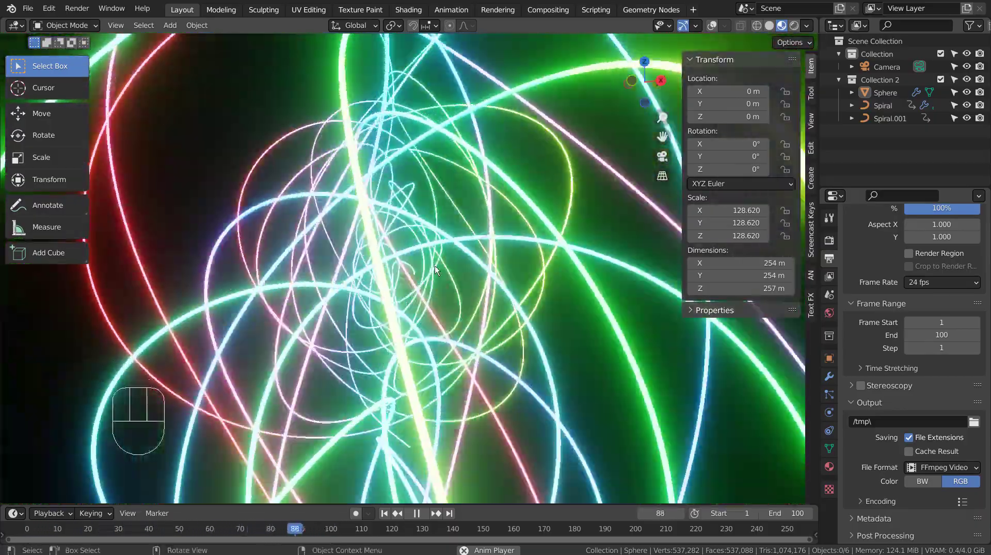
{"action": "mouse_move", "coordinate": [354, 389]}
{"action": "middle_mouse_down"}
{"action": "mouse_move", "coordinate": [275, 492]}
{"action": "mouse_move", "coordinate": [237, 76]}
{"action": "mouse_move", "coordinate": [352, 2]}
{"action": "middle_mouse_up"}
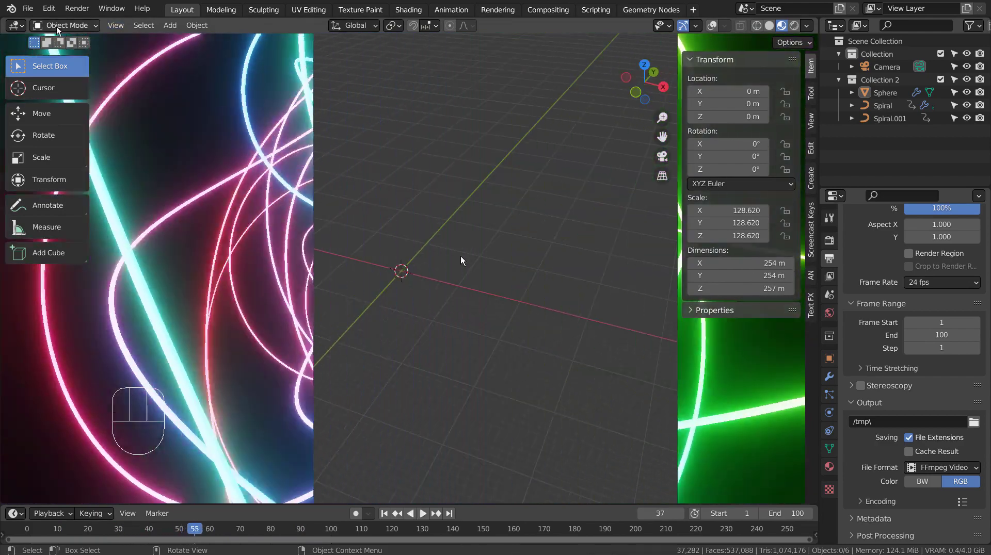
Add a Torus curve spiral from the Shift+A Curve Spirals menu.
{"action": "key", "text": "shift+a"}
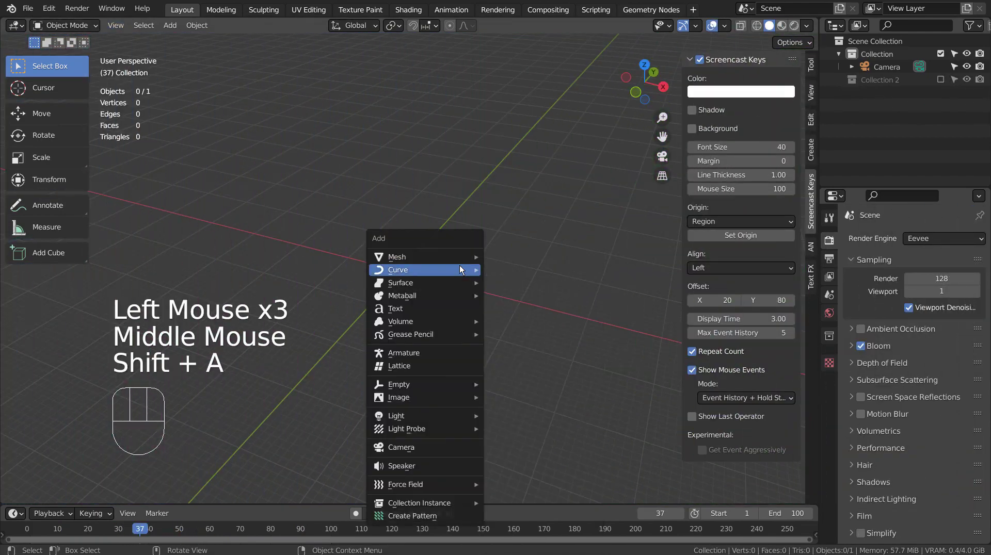
{"action": "mouse_move", "coordinate": [425, 269]}
{"action": "mouse_move", "coordinate": [525, 533]}
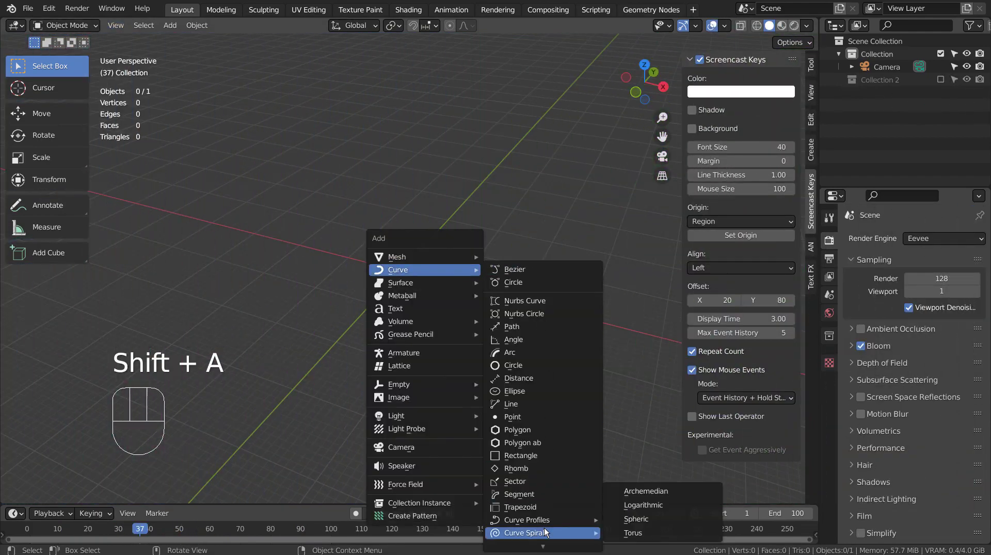
{"action": "left_click", "coordinate": [667, 530]}
{"action": "scroll", "coordinate": [429, 330], "scroll_direction": "up", "scroll_amount": 3}
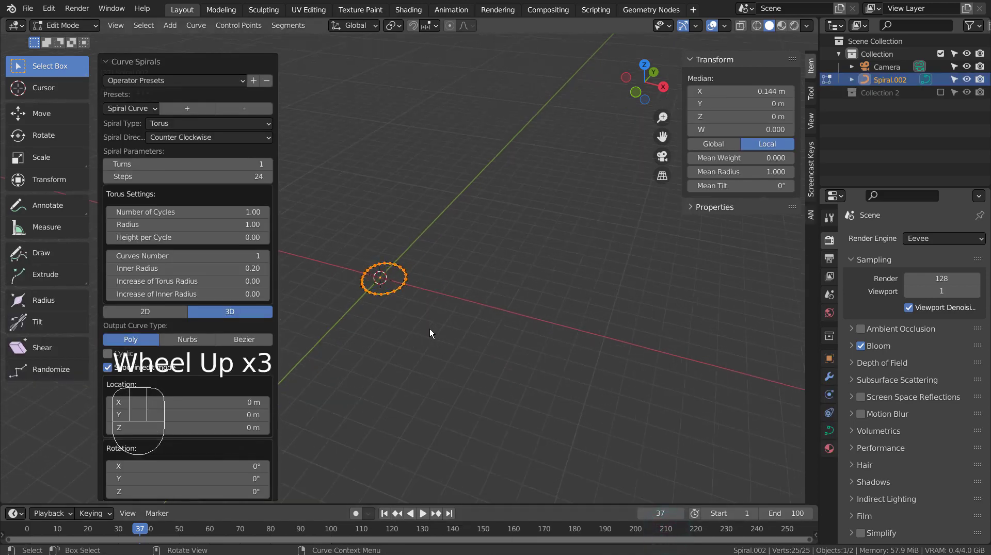
Experiment with the spiral's turn count and enlarge its torus radius settings.
{"action": "scroll", "coordinate": [429, 330], "scroll_direction": "up", "scroll_amount": 2}
{"action": "middle_click_drag", "start_coordinate": [429, 329], "coordinate": [333, 308]}
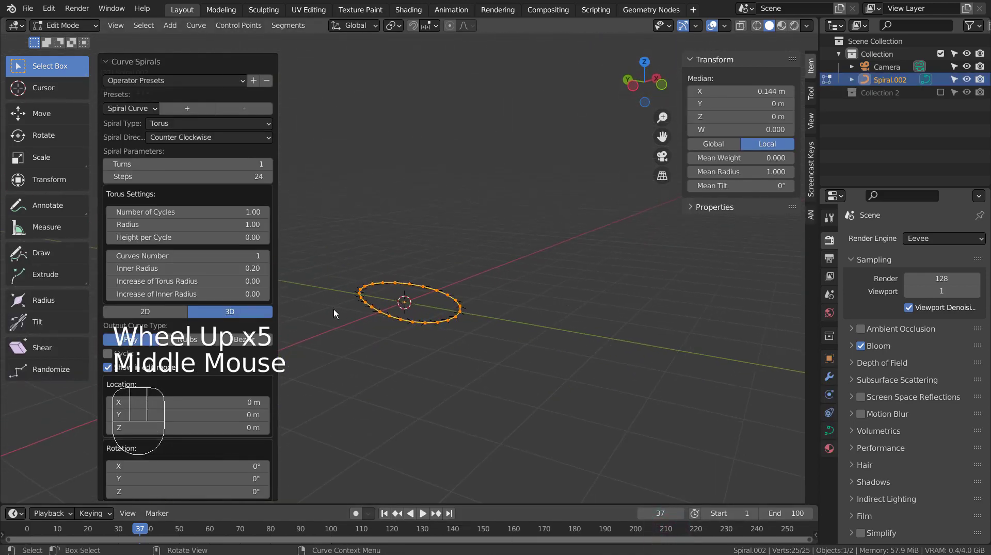
{"action": "left_click", "coordinate": [274, 164]}
{"action": "left_click", "coordinate": [272, 163]}
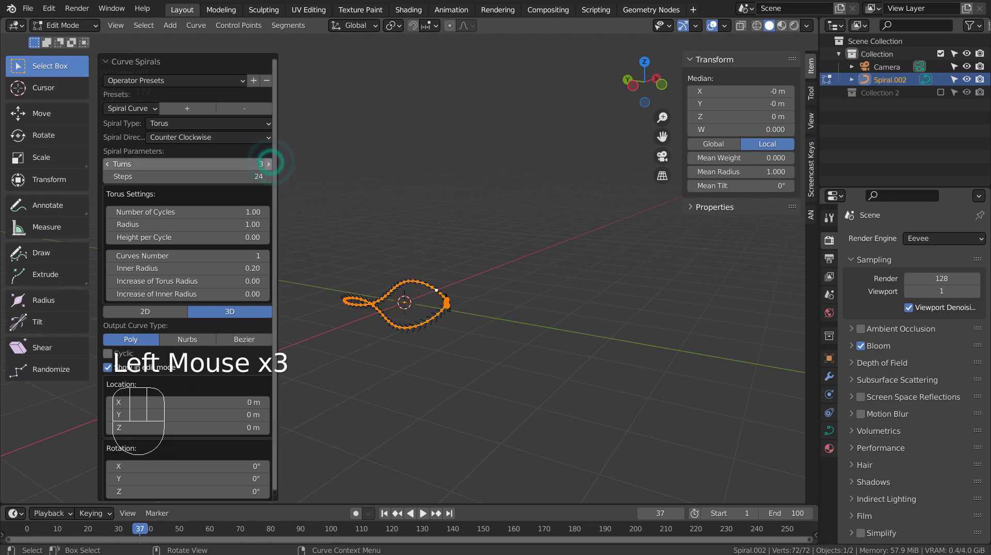
{"action": "left_click", "coordinate": [272, 163]}
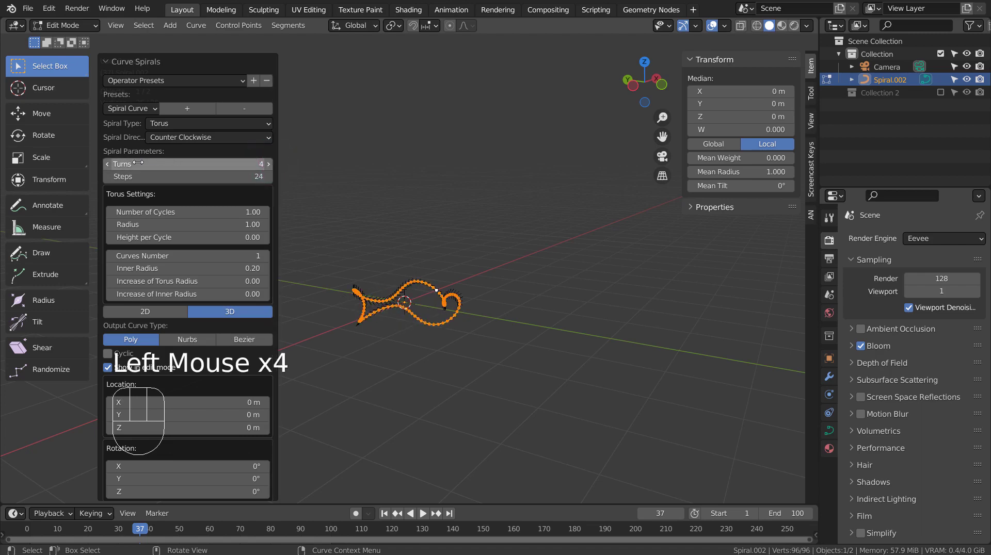
{"action": "left_click", "coordinate": [108, 164]}
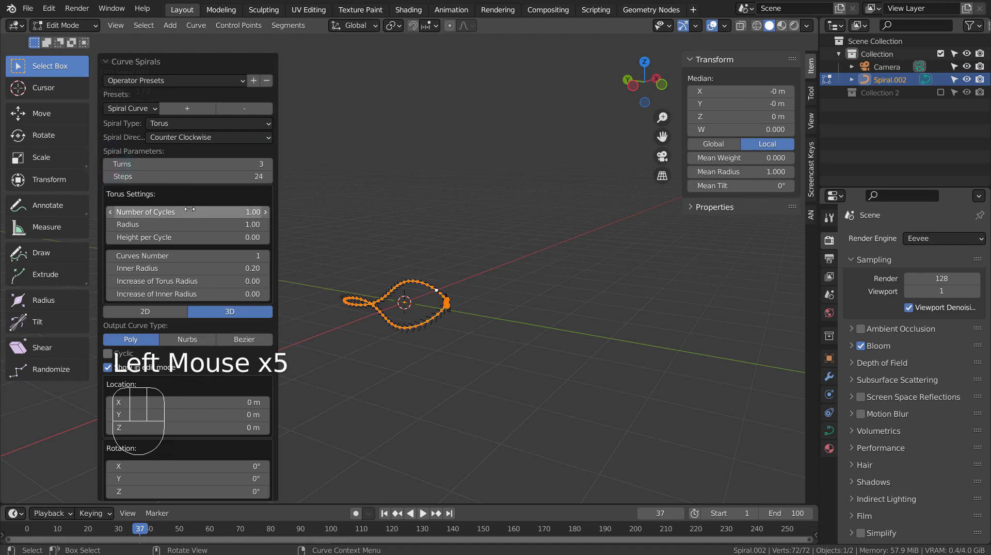
{"action": "mouse_move", "coordinate": [210, 214]}
{"action": "left_mouse_down"}
{"action": "mouse_move", "coordinate": [237, 219]}
{"action": "mouse_move", "coordinate": [206, 214]}
{"action": "mouse_move", "coordinate": [218, 221]}
{"action": "mouse_move", "coordinate": [205, 242]}
{"action": "mouse_move", "coordinate": [229, 239]}
{"action": "left_mouse_up"}
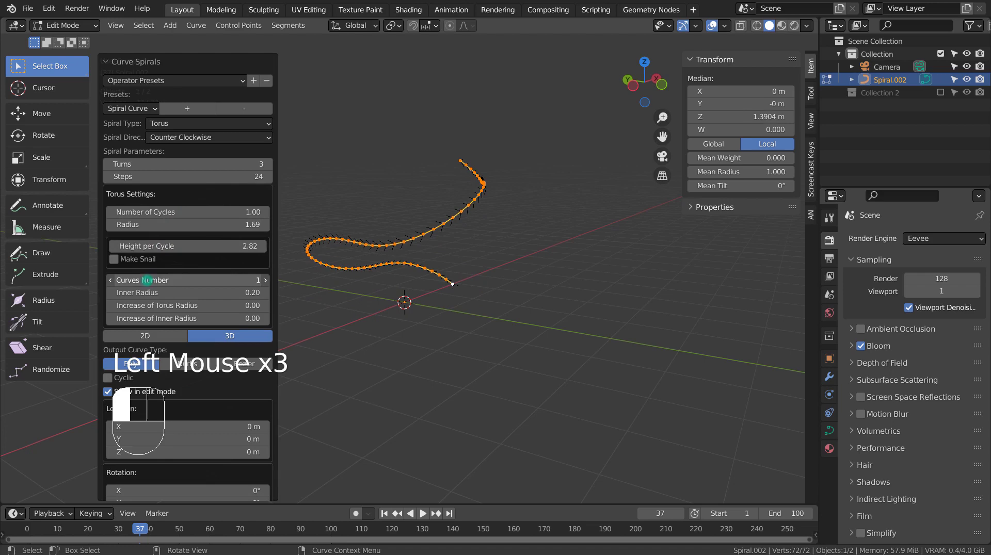
Set two curves and six turns, widen the inner radius, and make the torus radius shrink along the spiral.
{"action": "left_click_drag", "start_coordinate": [139, 280], "coordinate": [150, 281]}
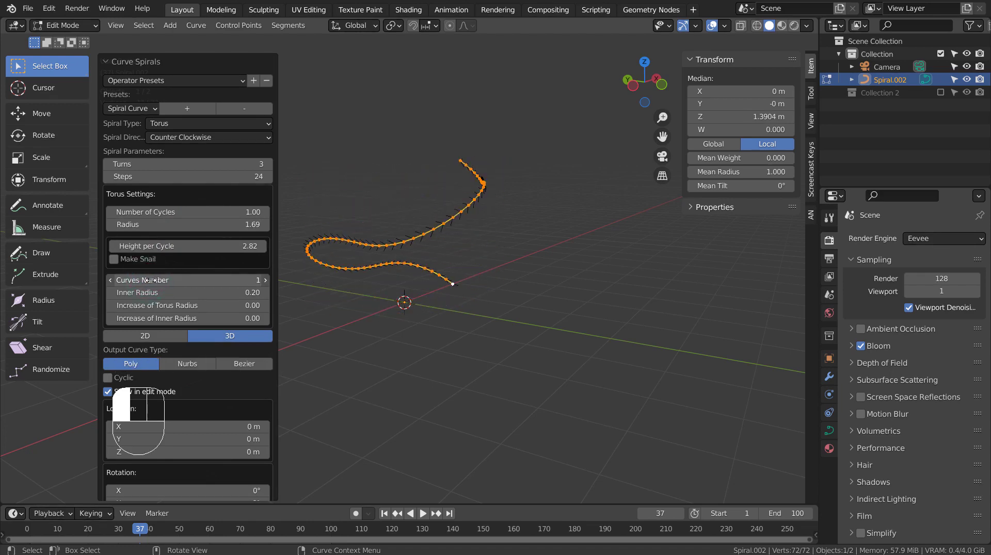
{"action": "left_click", "coordinate": [264, 282]}
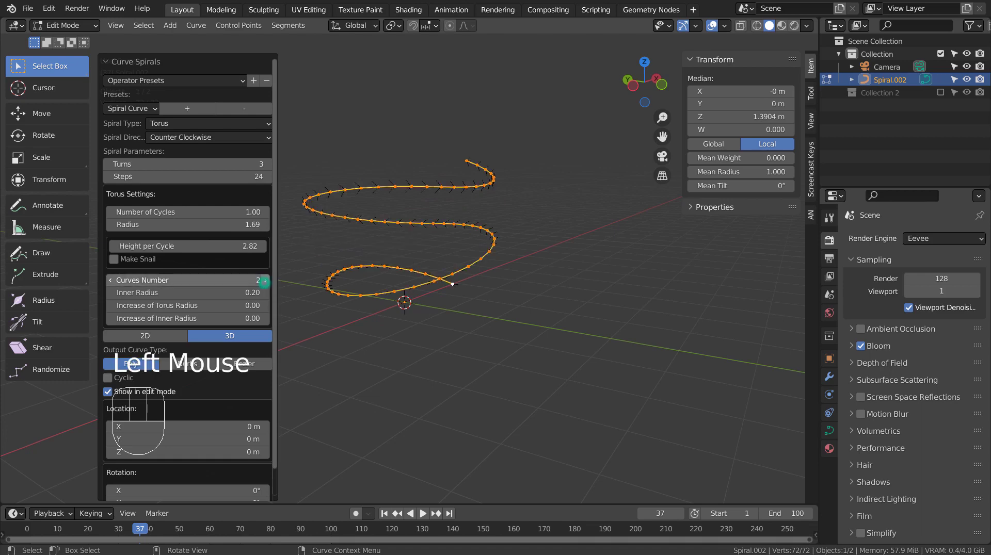
{"action": "mouse_move", "coordinate": [253, 292]}
{"action": "left_mouse_down"}
{"action": "mouse_move", "coordinate": [170, 305]}
{"action": "mouse_move", "coordinate": [220, 317]}
{"action": "left_mouse_up"}
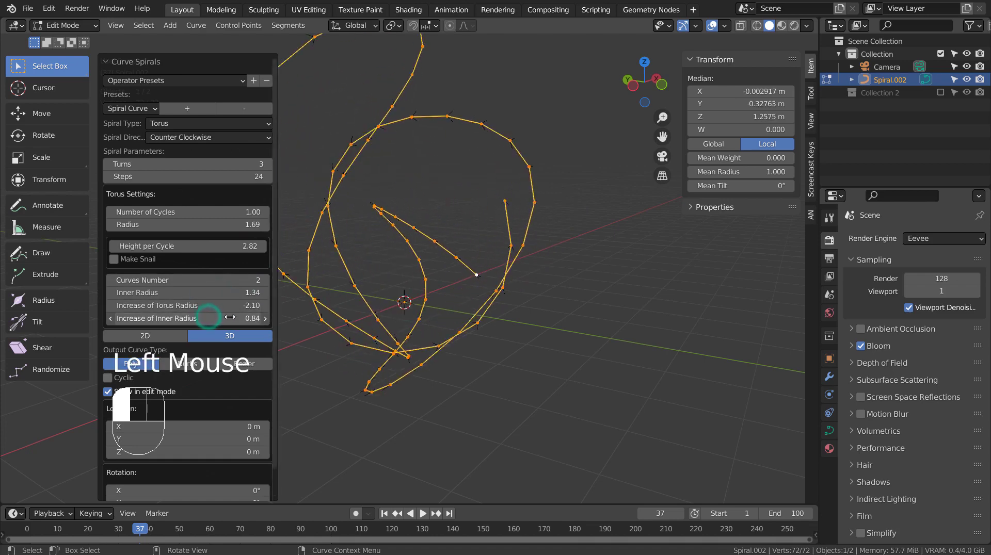
{"action": "left_click", "coordinate": [268, 164]}
{"action": "left_click", "coordinate": [267, 164]}
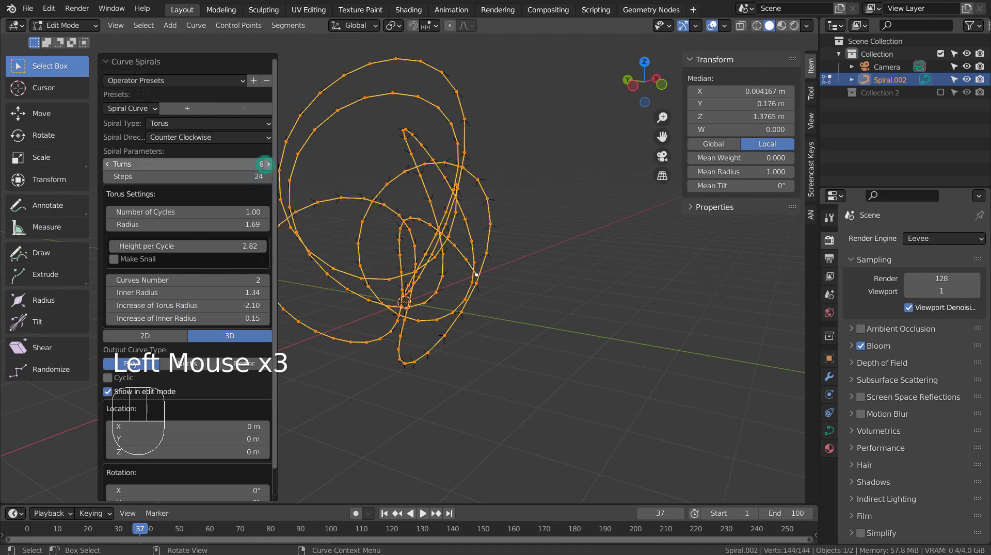
{"action": "mouse_move", "coordinate": [386, 195]}
{"action": "middle_mouse_down"}
{"action": "mouse_move", "coordinate": [614, 267]}
{"action": "mouse_move", "coordinate": [464, 262]}
{"action": "middle_mouse_up"}
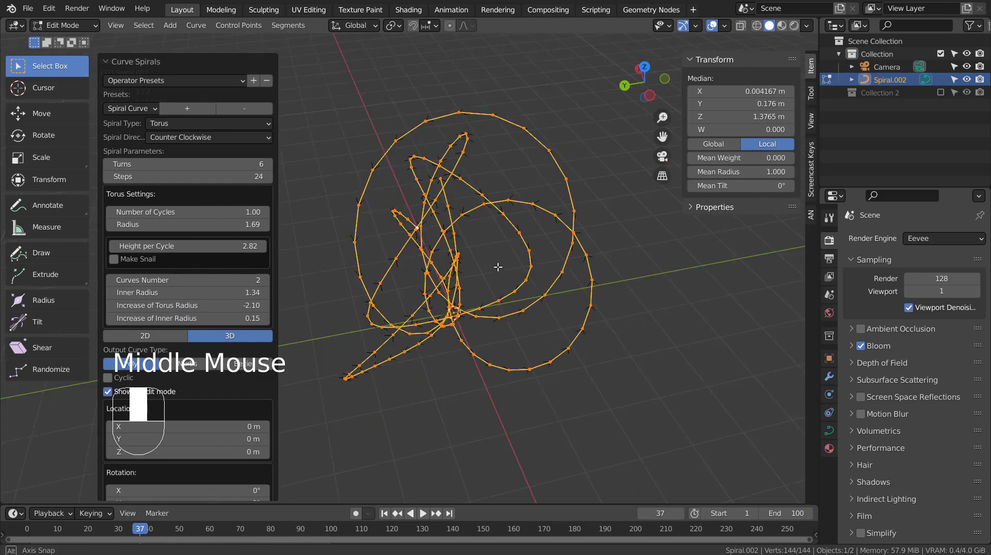
{"action": "mouse_move", "coordinate": [175, 320]}
{"action": "left_mouse_down"}
{"action": "mouse_move", "coordinate": [160, 320]}
{"action": "mouse_move", "coordinate": [197, 321]}
{"action": "mouse_move", "coordinate": [161, 305]}
{"action": "left_mouse_up"}
{"action": "mouse_move", "coordinate": [506, 320]}
{"action": "middle_mouse_down"}
{"action": "mouse_move", "coordinate": [544, 332]}
{"action": "mouse_move", "coordinate": [434, 286]}
{"action": "middle_mouse_up"}
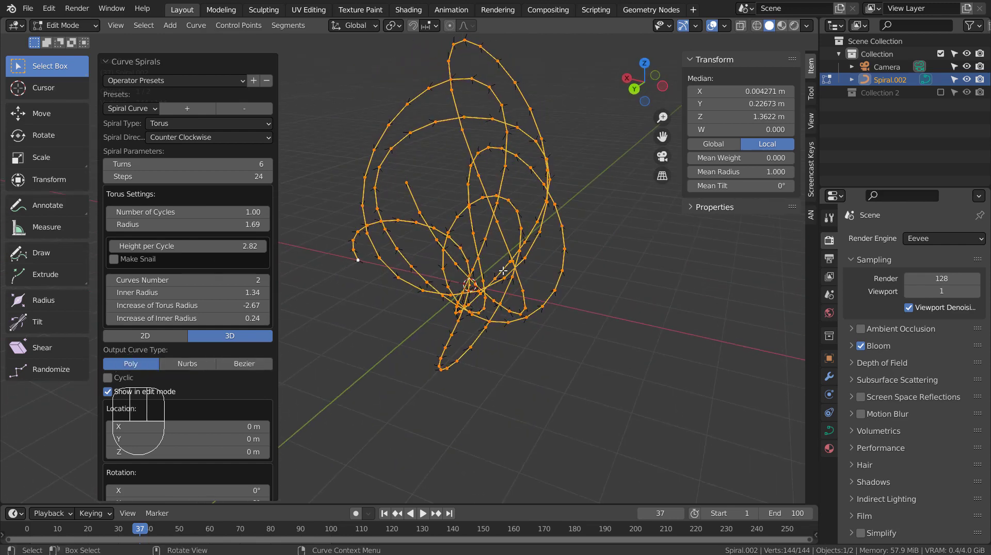
Apply level-3 subdivision and set the curve's Bevel Depth to 0.028 m.
{"action": "key", "text": "Tab"}
{"action": "key", "text": "ctrl+3"}
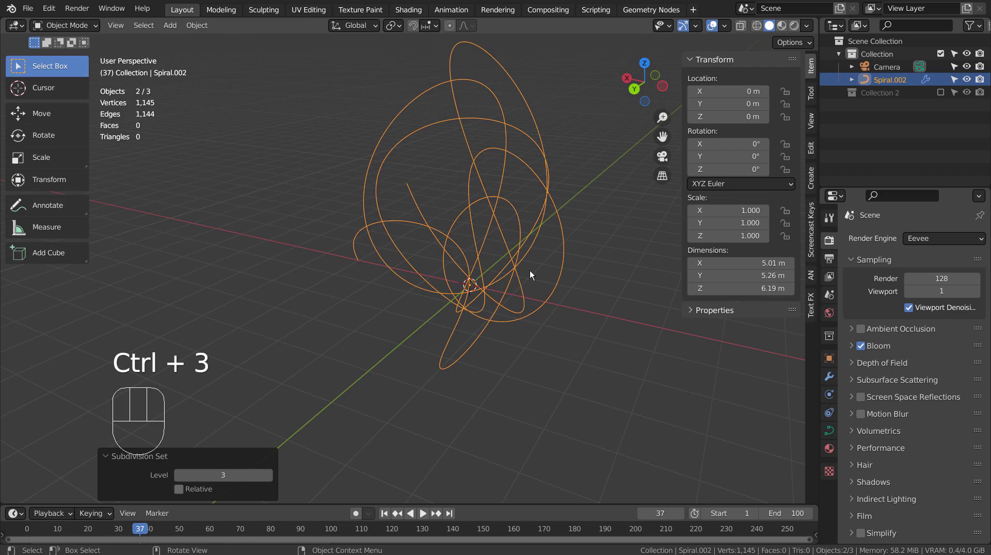
{"action": "left_click", "coordinate": [829, 430]}
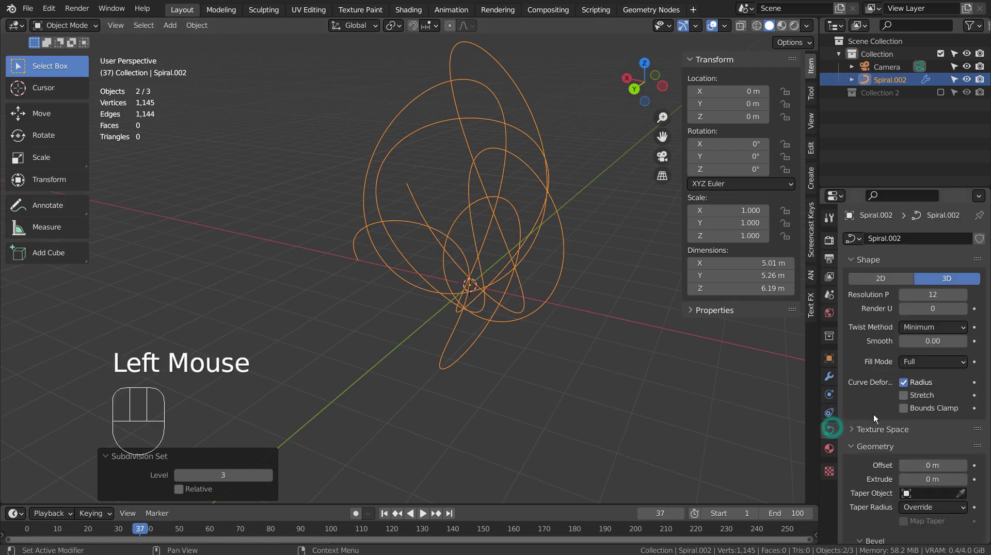
{"action": "scroll", "coordinate": [930, 455], "scroll_direction": "down", "scroll_amount": 2}
{"action": "scroll", "coordinate": [934, 458], "scroll_direction": "down", "scroll_amount": 2}
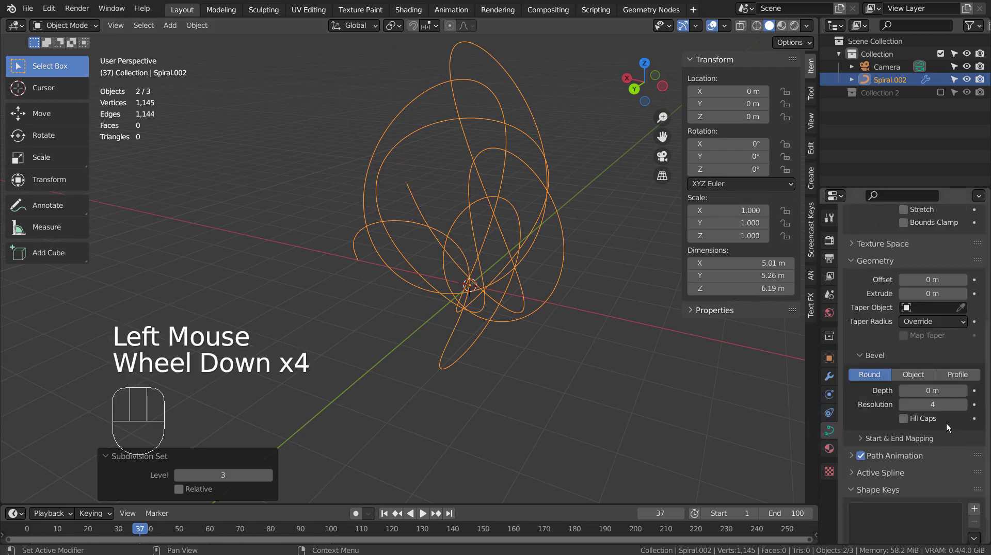
{"action": "left_click_drag", "start_coordinate": [937, 392], "coordinate": [943, 401], "text": "shift"}
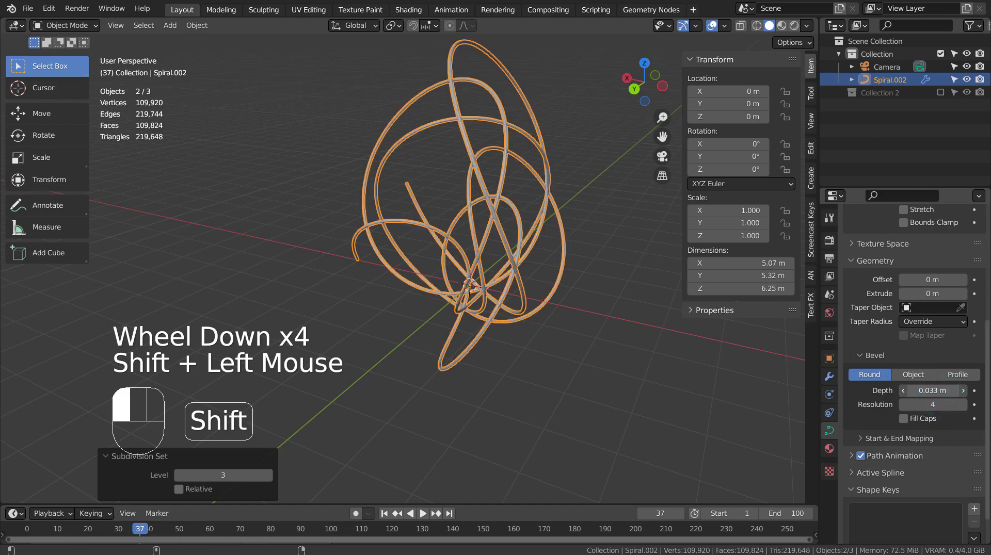
{"action": "scroll", "coordinate": [554, 280], "scroll_direction": "up", "scroll_amount": 2}
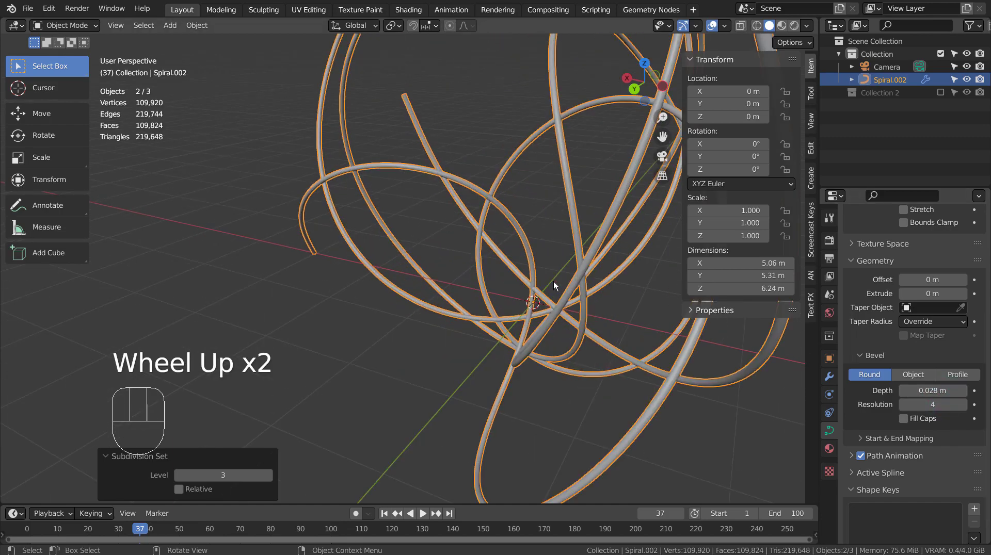
{"action": "mouse_move", "coordinate": [553, 281]}
{"action": "middle_mouse_down"}
{"action": "mouse_move", "coordinate": [574, 302]}
{"action": "mouse_move", "coordinate": [655, 313]}
{"action": "middle_mouse_up"}
{"action": "scroll", "coordinate": [655, 313], "scroll_direction": "down", "scroll_amount": 1}
{"action": "scroll", "coordinate": [655, 313], "scroll_direction": "down", "scroll_amount": 2}
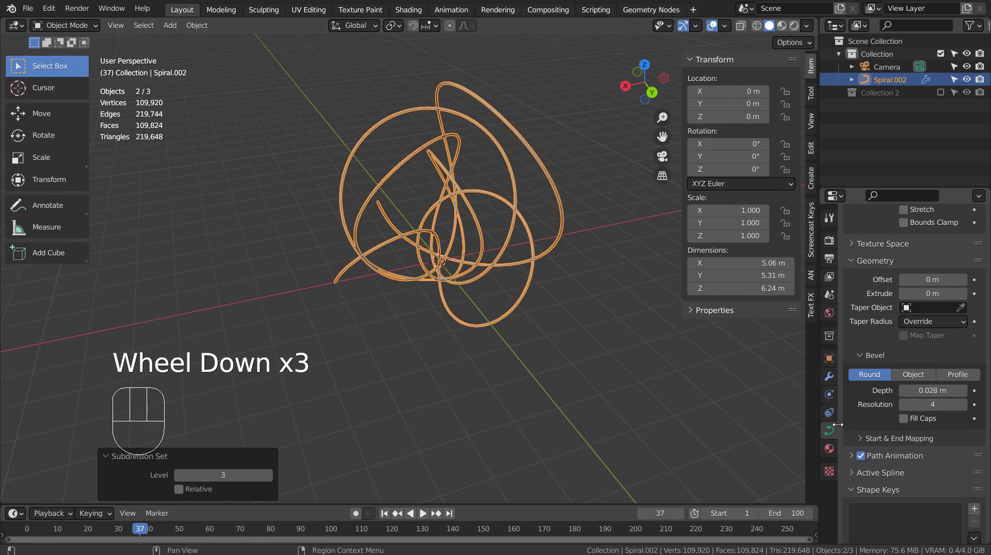
Assign the existing Material.001 to the spiral.
{"action": "left_click", "coordinate": [832, 450]}
{"action": "left_click", "coordinate": [853, 293]}
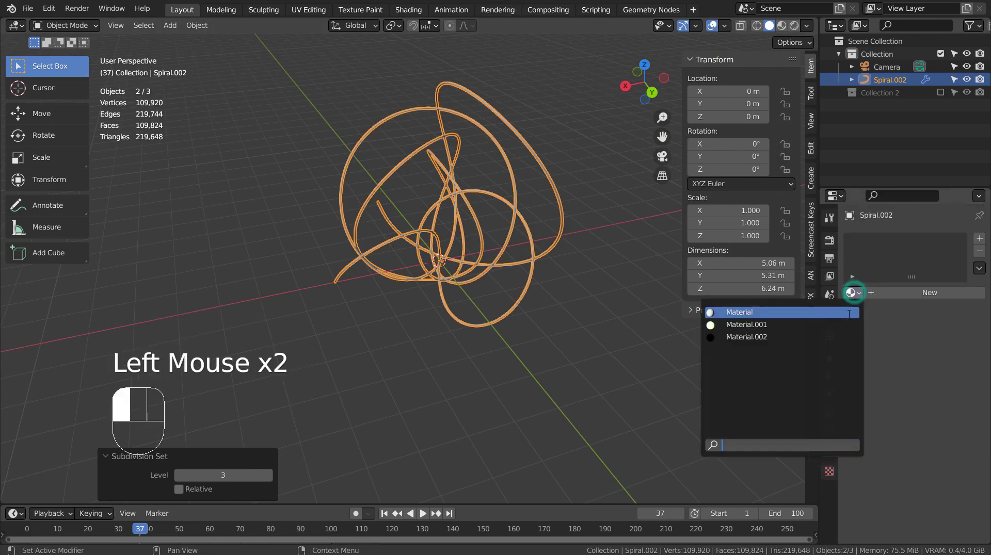
{"action": "left_click", "coordinate": [841, 327]}
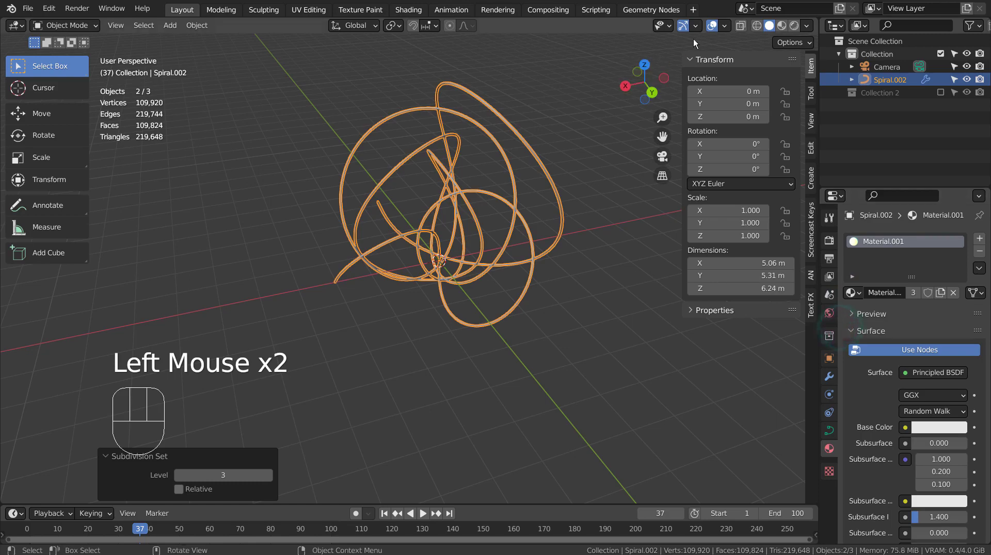
In the Shading workspace, inspect the pink, cyan and green neon spiral from several angles.
{"action": "left_click", "coordinate": [778, 25]}
{"action": "left_click", "coordinate": [573, 173]}
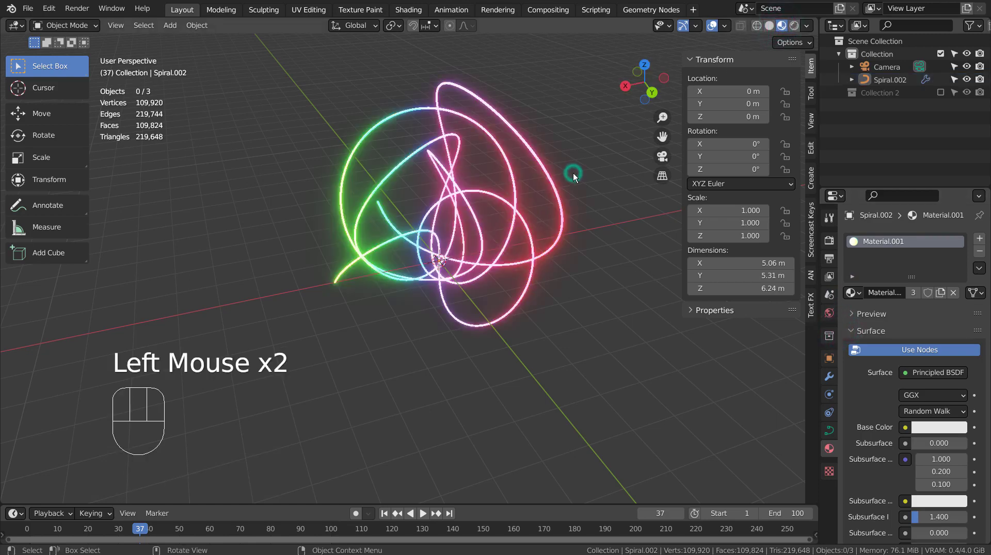
{"action": "scroll", "coordinate": [572, 172], "scroll_direction": "up", "scroll_amount": 4}
{"action": "mouse_move", "coordinate": [572, 173]}
{"action": "middle_mouse_down", "text": "shift"}
{"action": "mouse_move", "coordinate": [437, 301]}
{"action": "mouse_move", "coordinate": [436, 342]}
{"action": "mouse_move", "coordinate": [481, 327]}
{"action": "mouse_move", "coordinate": [294, 335]}
{"action": "mouse_move", "coordinate": [120, 275]}
{"action": "middle_mouse_up", "text": "shift"}
{"action": "scroll", "coordinate": [480, 326], "scroll_direction": "up", "scroll_amount": 1}
{"action": "scroll", "coordinate": [480, 326], "scroll_direction": "down", "scroll_amount": 3}
{"action": "scroll", "coordinate": [301, 343], "scroll_direction": "up", "scroll_amount": 2}
{"action": "mouse_move", "coordinate": [424, 355]}
{"action": "middle_mouse_down", "text": "shift"}
{"action": "mouse_move", "coordinate": [517, 168]}
{"action": "mouse_move", "coordinate": [514, 143]}
{"action": "middle_mouse_up", "text": "shift"}
{"action": "mouse_move", "coordinate": [485, 211]}
{"action": "middle_mouse_down"}
{"action": "mouse_move", "coordinate": [404, 265]}
{"action": "mouse_move", "coordinate": [353, 274]}
{"action": "mouse_move", "coordinate": [344, 309]}
{"action": "mouse_move", "coordinate": [438, 311]}
{"action": "mouse_move", "coordinate": [552, 293]}
{"action": "mouse_move", "coordinate": [506, 328]}
{"action": "middle_mouse_up"}
{"action": "scroll", "coordinate": [543, 292], "scroll_direction": "down", "scroll_amount": 3}
{"action": "scroll", "coordinate": [543, 292], "scroll_direction": "down", "scroll_amount": 1}
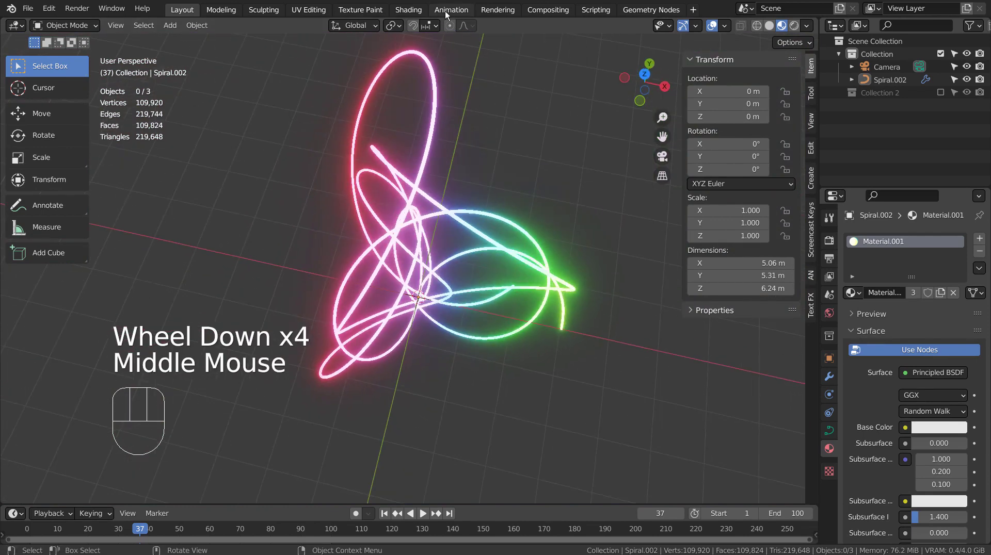
Maximize the material node editor and zoom out to show all nodes.
{"action": "left_click", "coordinate": [407, 9]}
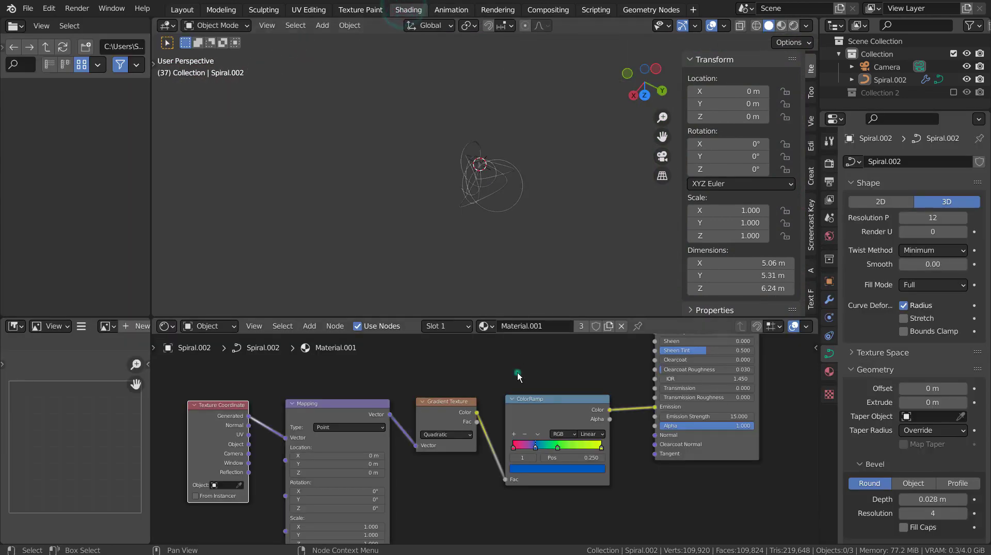
{"action": "key", "text": "ctrl+space"}
{"action": "scroll", "coordinate": [640, 429], "scroll_direction": "down", "scroll_amount": 2}
{"action": "scroll", "coordinate": [641, 429], "scroll_direction": "down", "scroll_amount": 1}
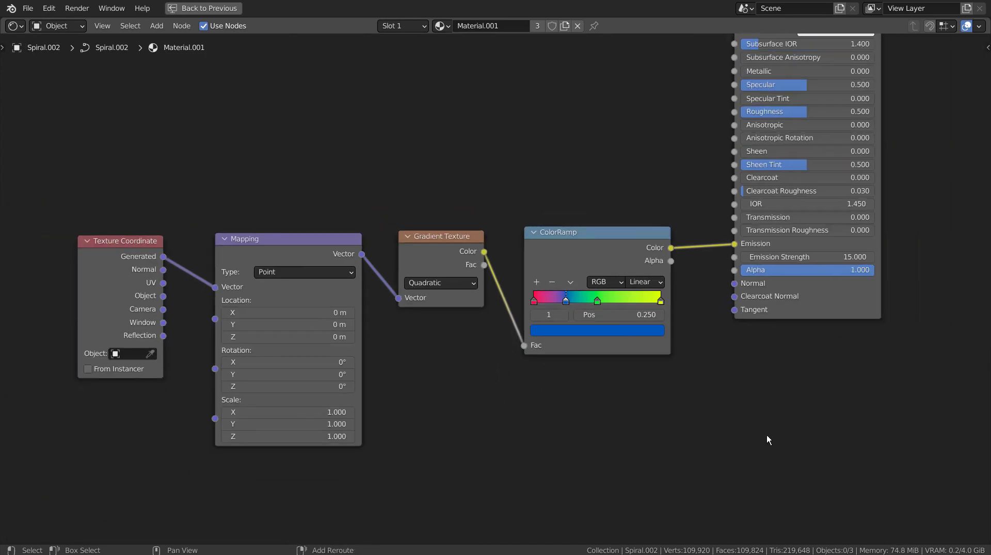
{"action": "scroll", "coordinate": [704, 490], "scroll_direction": "down", "scroll_amount": 1}
{"action": "scroll", "coordinate": [708, 489], "scroll_direction": "down", "scroll_amount": 1}
{"action": "scroll", "coordinate": [708, 489], "scroll_direction": "down", "scroll_amount": 1}
{"action": "scroll", "coordinate": [711, 485], "scroll_direction": "down", "scroll_amount": 1}
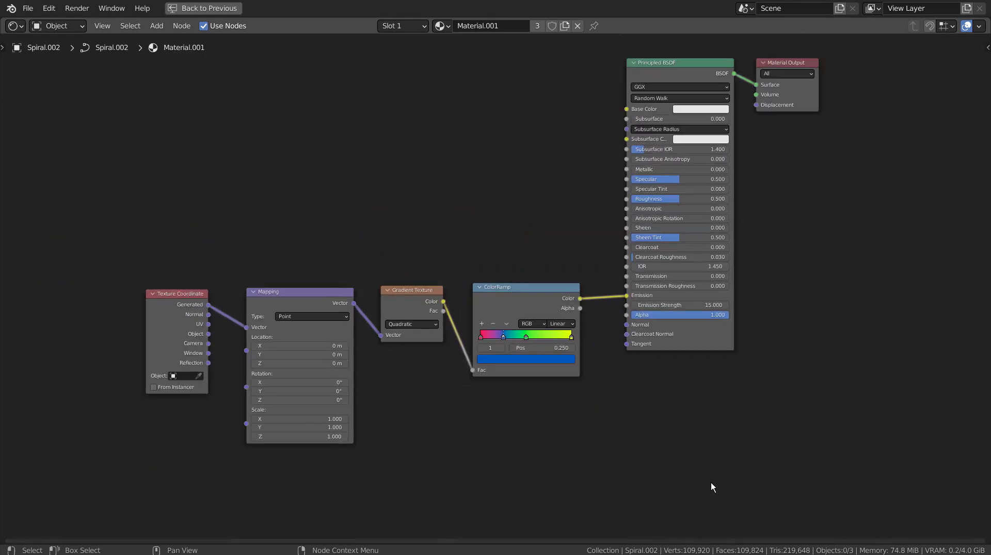
Move the Texture Coordinate-to-ColorRamp nodes up level with the Principled BSDF, then restore the layout.
{"action": "left_click_drag", "start_coordinate": [181, 234], "coordinate": [516, 472]}
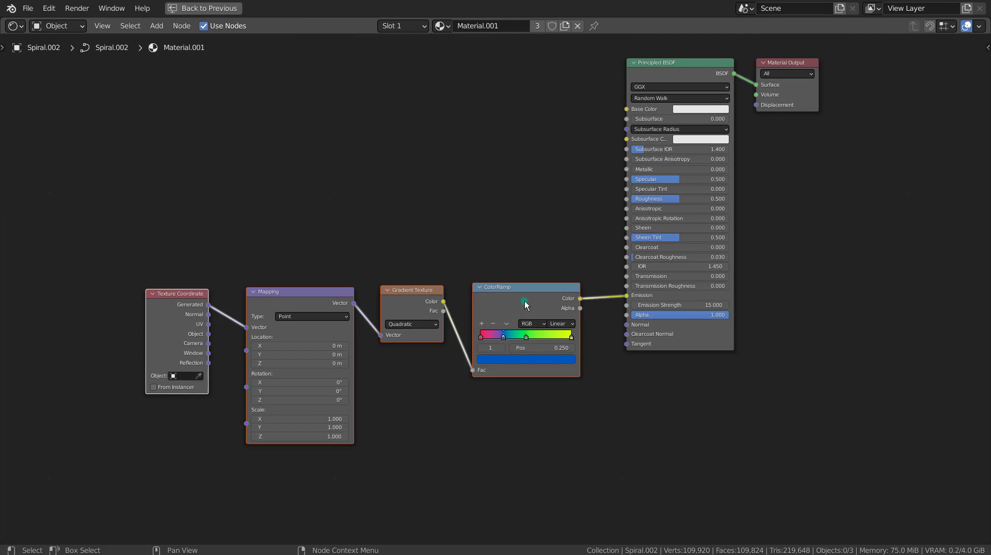
{"action": "left_click_drag", "start_coordinate": [525, 302], "coordinate": [542, 78]}
{"action": "mouse_move", "coordinate": [544, 172]}
{"action": "middle_mouse_down", "text": "shift"}
{"action": "mouse_move", "coordinate": [533, 276]}
{"action": "mouse_move", "coordinate": [515, 293]}
{"action": "mouse_move", "coordinate": [542, 293]}
{"action": "mouse_move", "coordinate": [558, 271]}
{"action": "middle_mouse_up", "text": "shift"}
{"action": "scroll", "coordinate": [515, 293], "scroll_direction": "up", "scroll_amount": 1}
{"action": "scroll", "coordinate": [515, 293], "scroll_direction": "up", "scroll_amount": 1}
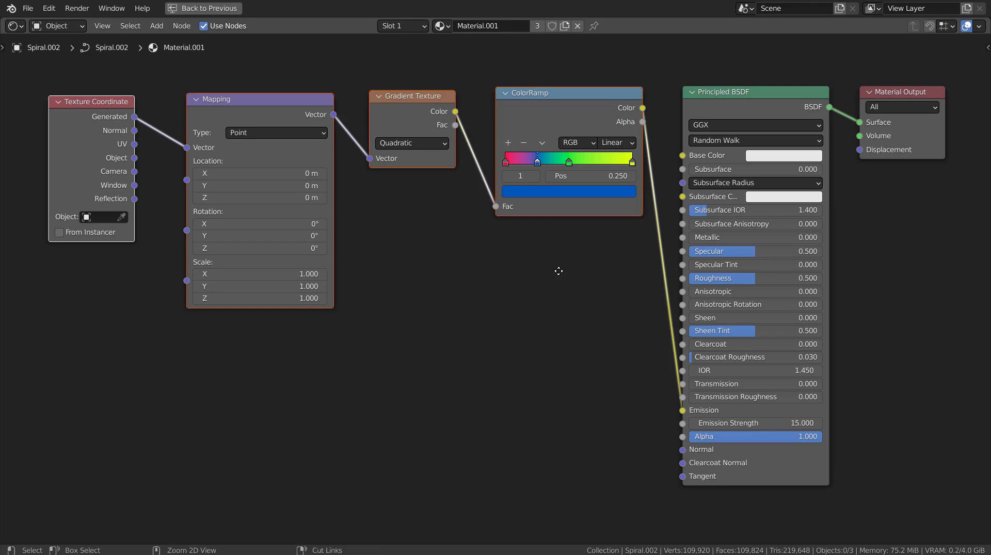
{"action": "key", "text": "ctrl+space"}
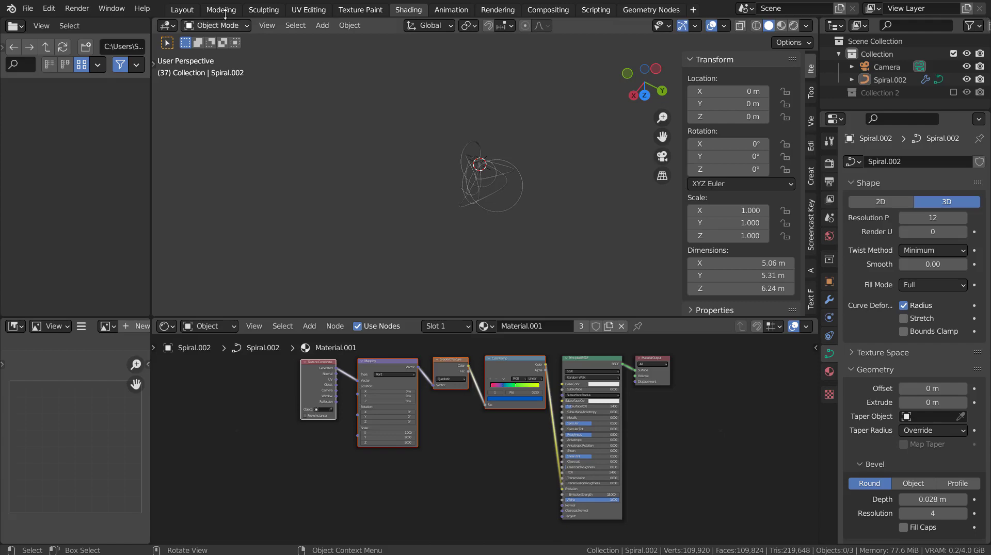
In Layout, undo a trial Z rotation and select the spiral at frame 1.
{"action": "left_click", "coordinate": [187, 15]}
{"action": "mouse_move", "coordinate": [467, 234]}
{"action": "middle_mouse_down"}
{"action": "mouse_move", "coordinate": [538, 403]}
{"action": "mouse_move", "coordinate": [559, 342]}
{"action": "mouse_move", "coordinate": [547, 353]}
{"action": "middle_mouse_up"}
{"action": "left_click", "coordinate": [548, 229]}
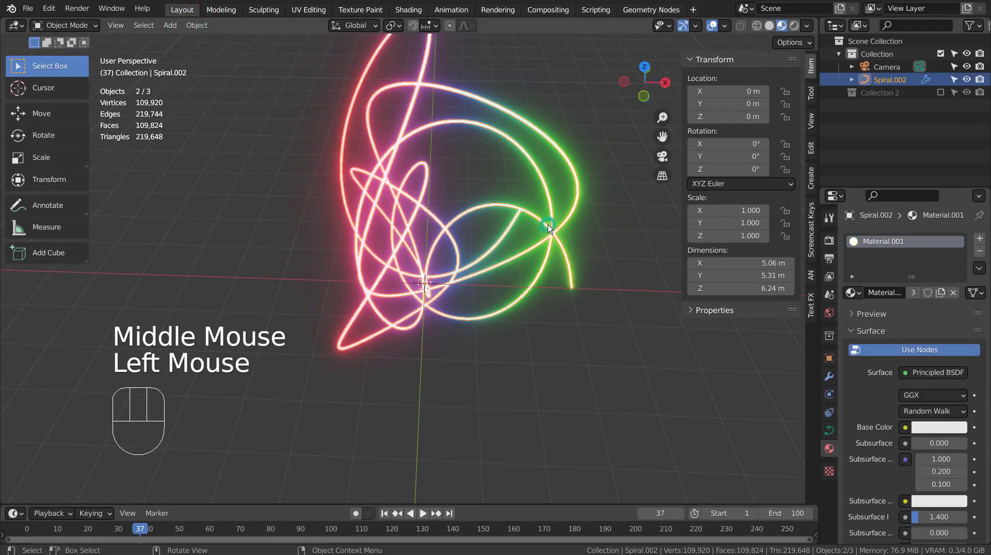
{"action": "left_click_drag", "start_coordinate": [723, 170], "coordinate": [779, 170]}
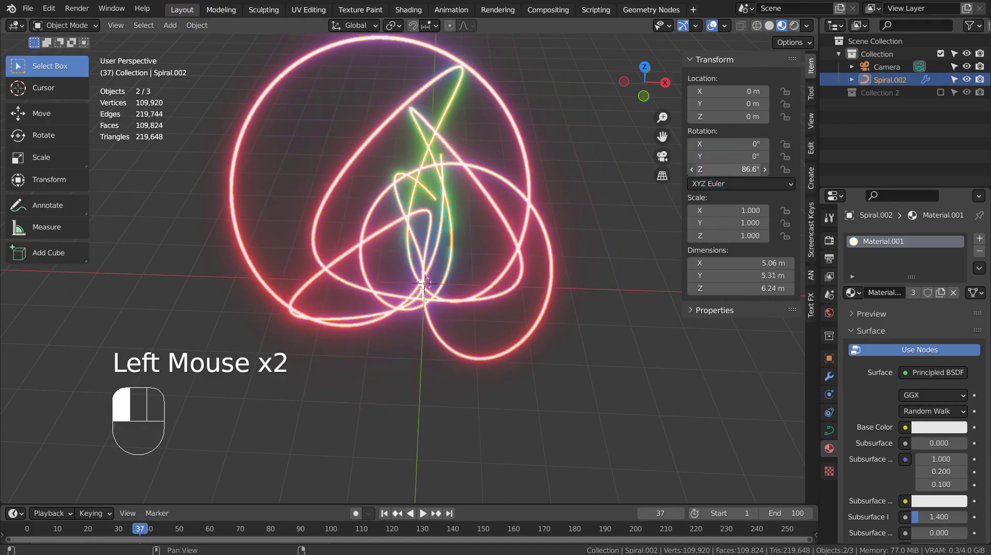
{"action": "key", "text": "ctrl+z"}
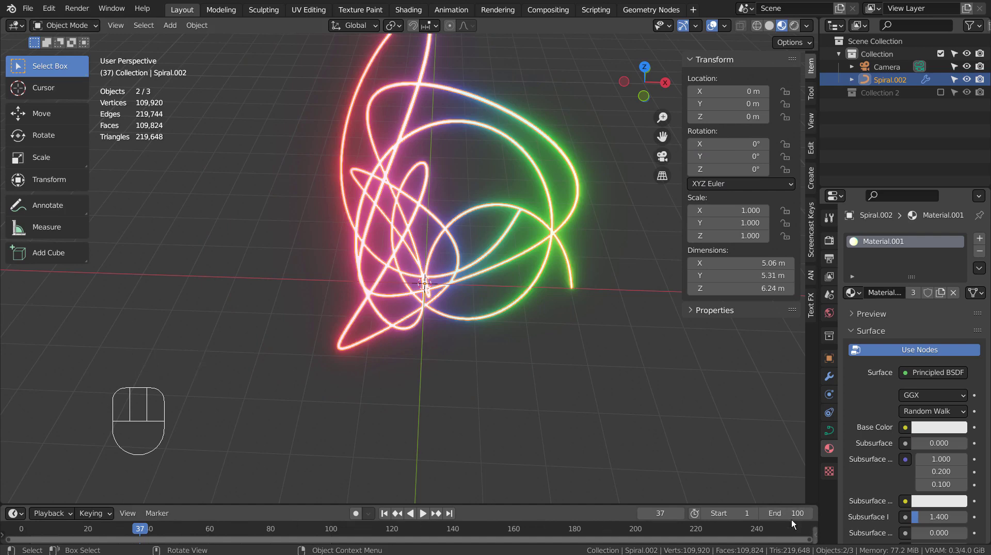
{"action": "left_click", "coordinate": [386, 514]}
{"action": "key", "text": "ctrl+z"}
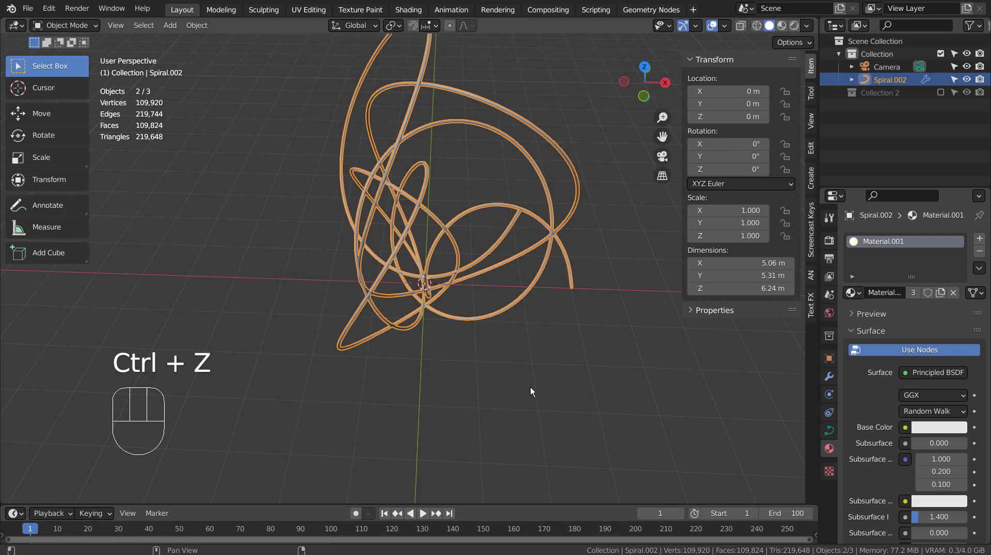
{"action": "left_click", "coordinate": [480, 435]}
{"action": "left_click", "coordinate": [493, 271]}
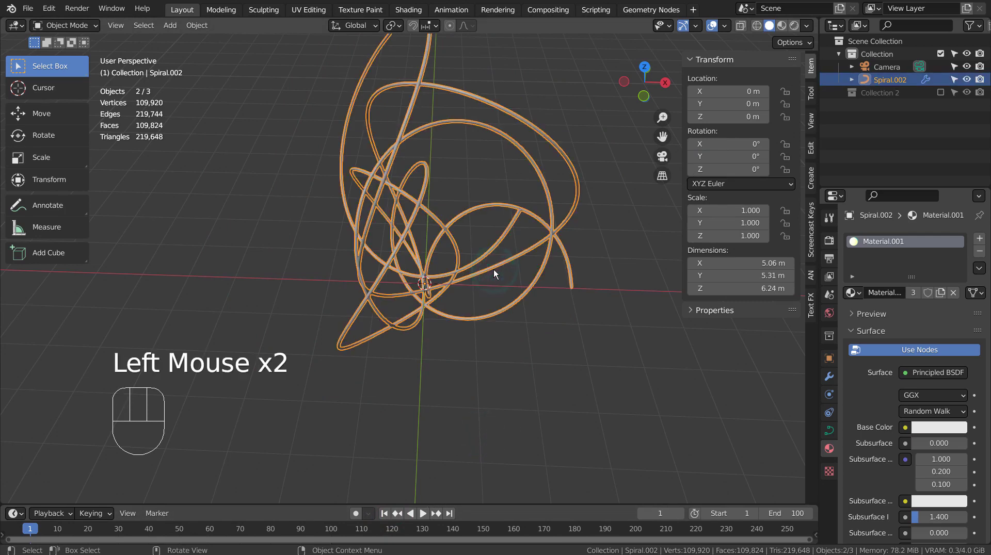
Keyframe rotation at frame 1 and 359° Z rotation at frame 100, then play it back.
{"action": "key", "text": "i"}
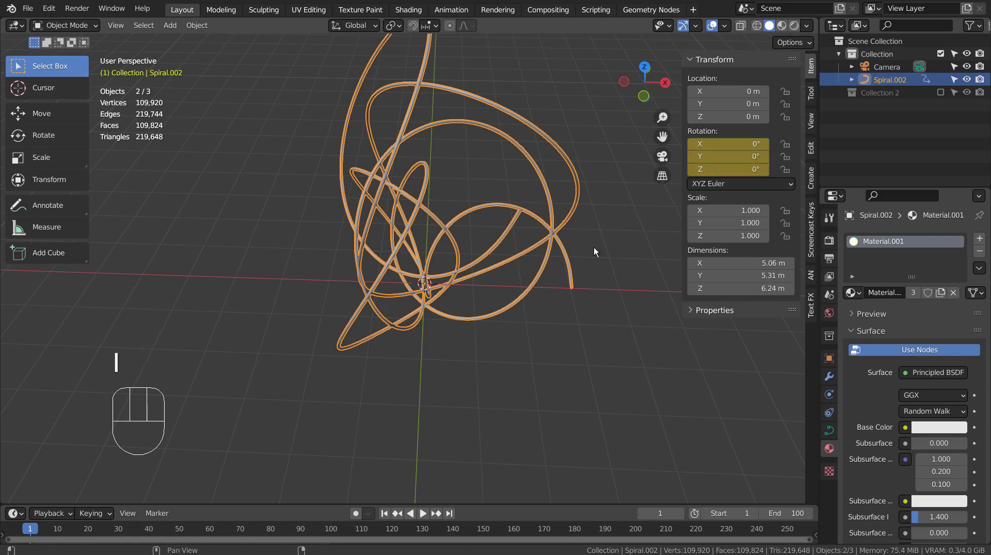
{"action": "left_click", "coordinate": [328, 529]}
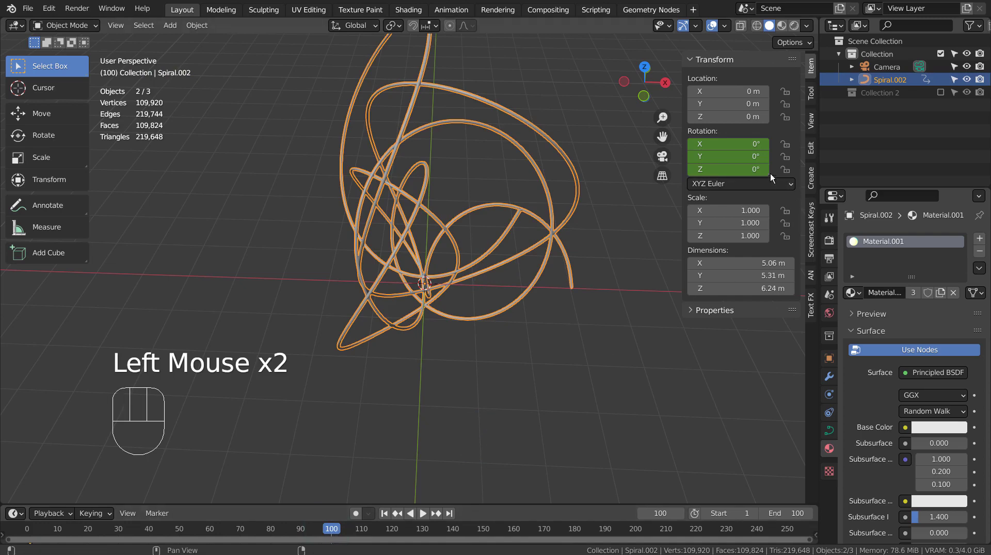
{"action": "left_click", "coordinate": [750, 169]}
{"action": "type", "text": "359"}
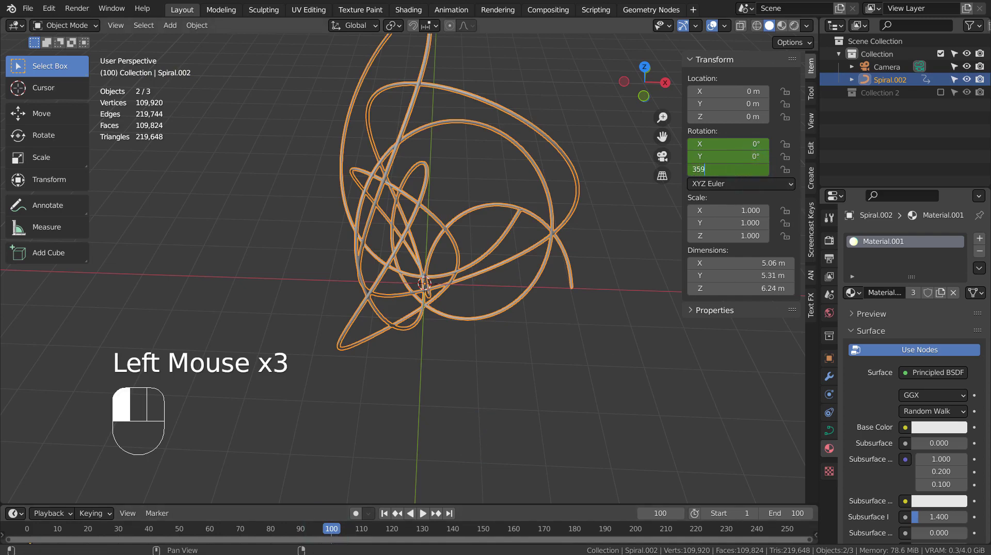
{"action": "key", "text": "Return"}
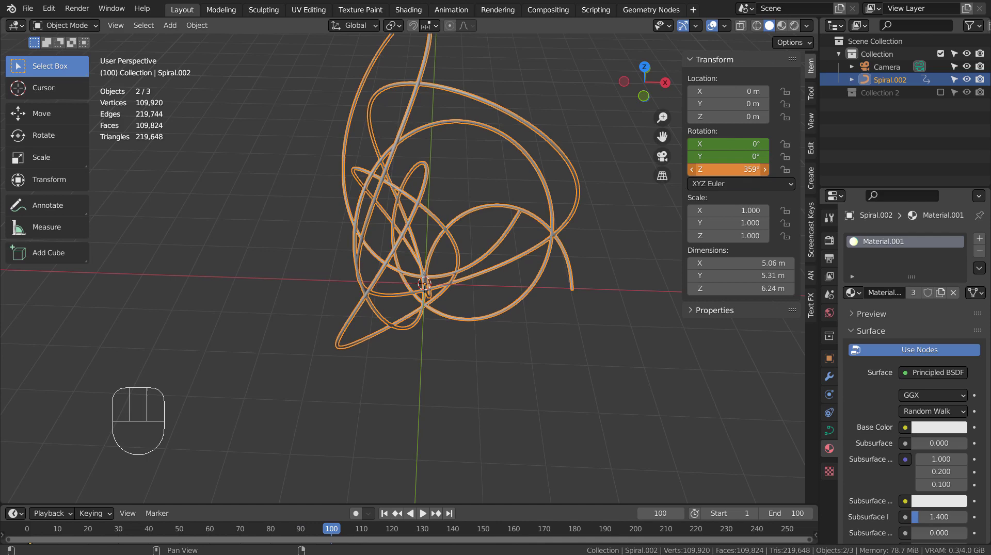
{"action": "key", "text": "i"}
{"action": "left_click", "coordinate": [384, 513]}
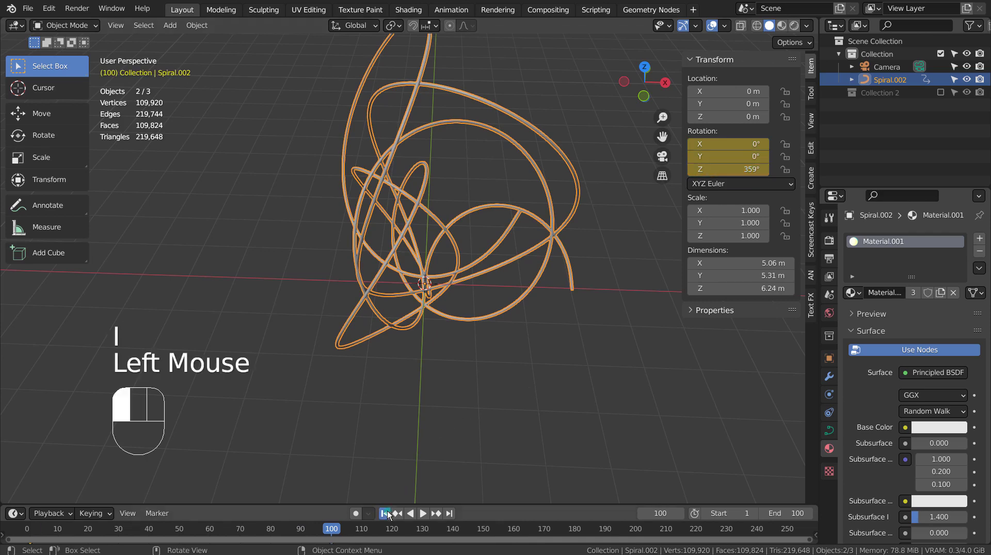
{"action": "left_click", "coordinate": [422, 514]}
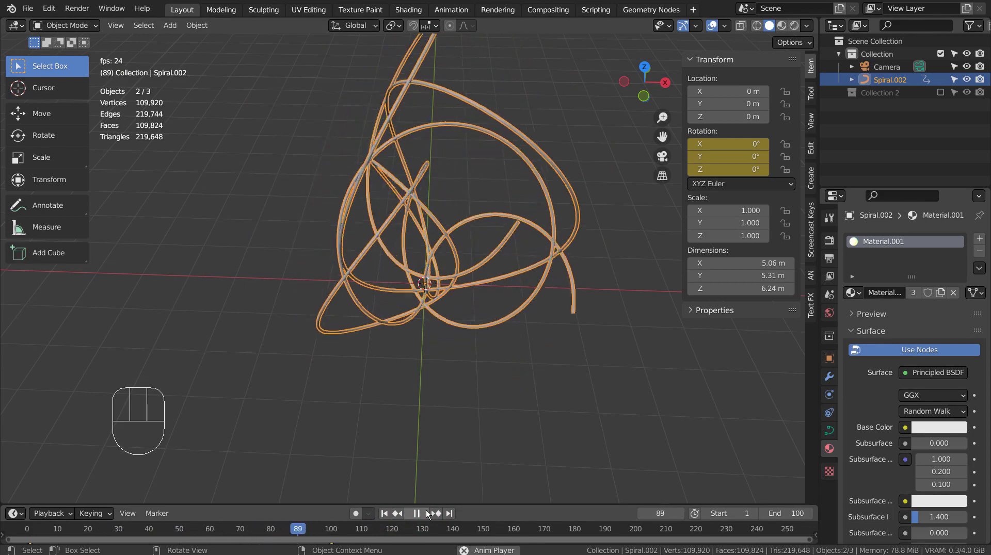
{"action": "left_click", "coordinate": [417, 514]}
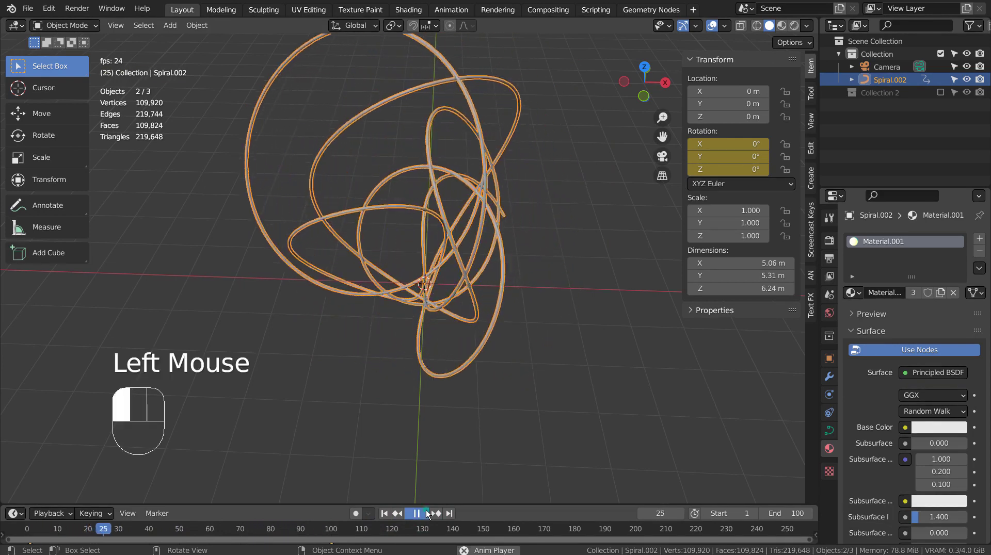
Set the spiral's rotation channels to Linear Extrapolation in the Animation workspace Dope Sheet.
{"action": "left_click", "coordinate": [384, 513]}
{"action": "left_click", "coordinate": [451, 9]}
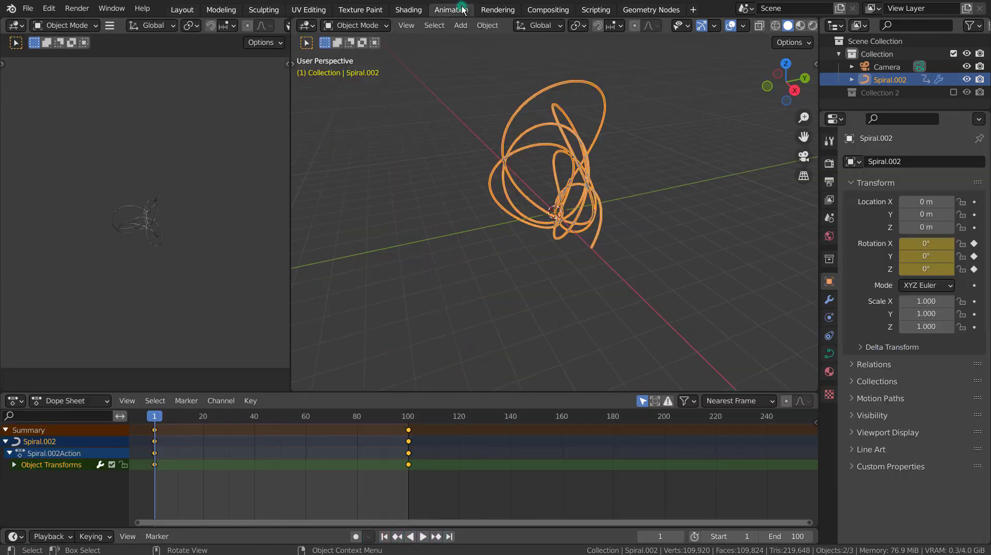
{"action": "left_click", "coordinate": [217, 409]}
{"action": "mouse_move", "coordinate": [256, 278]}
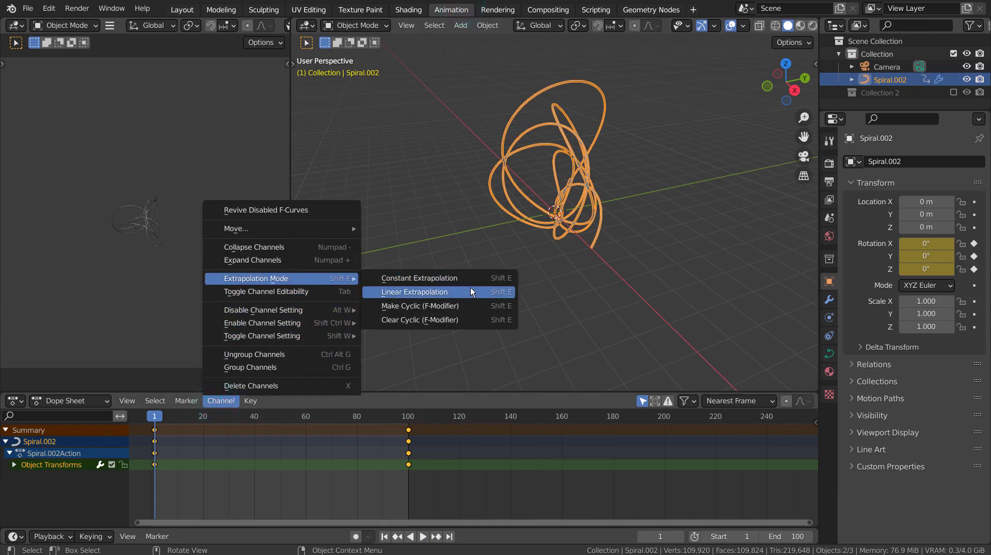
{"action": "left_click", "coordinate": [469, 287]}
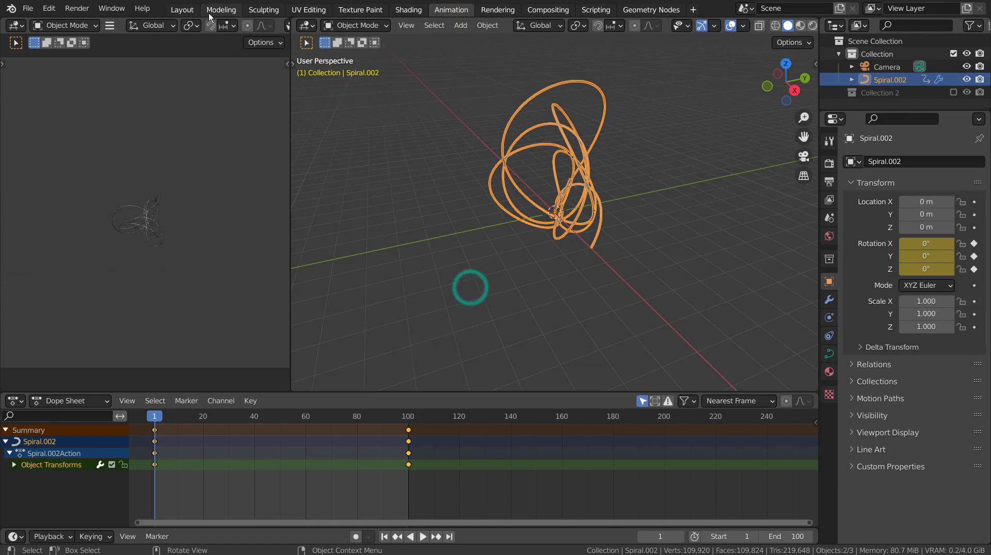
Back in Layout, play the animation to confirm continuous spin, then return to frame 1.
{"action": "left_click", "coordinate": [182, 9]}
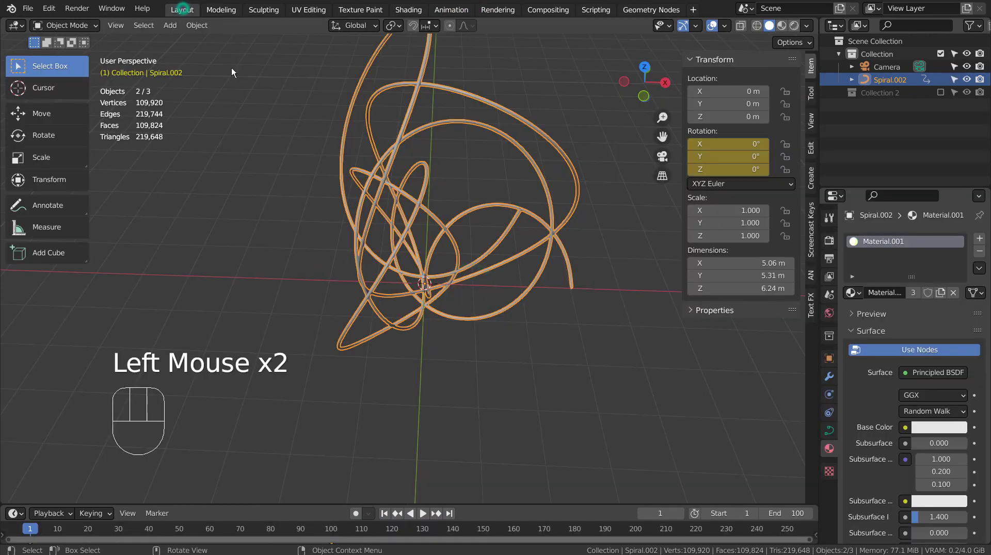
{"action": "left_click", "coordinate": [424, 513]}
{"action": "left_click", "coordinate": [424, 514]}
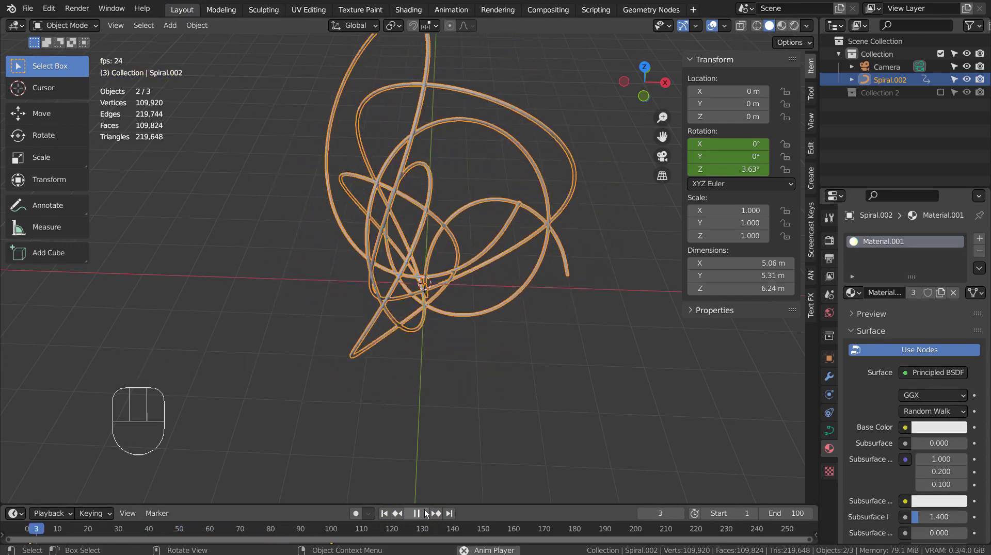
{"action": "left_click", "coordinate": [384, 513]}
{"action": "left_click", "coordinate": [409, 514]}
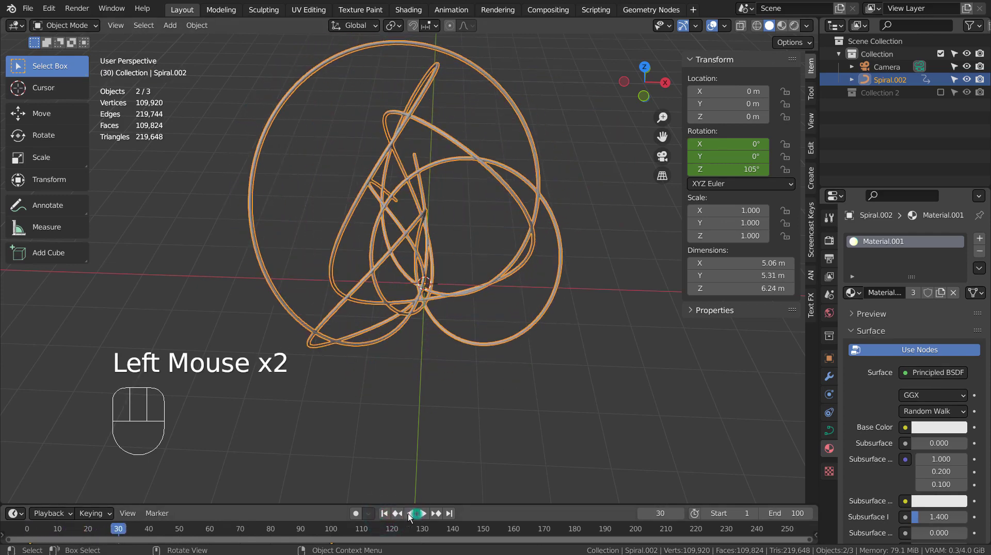
{"action": "left_click", "coordinate": [383, 514]}
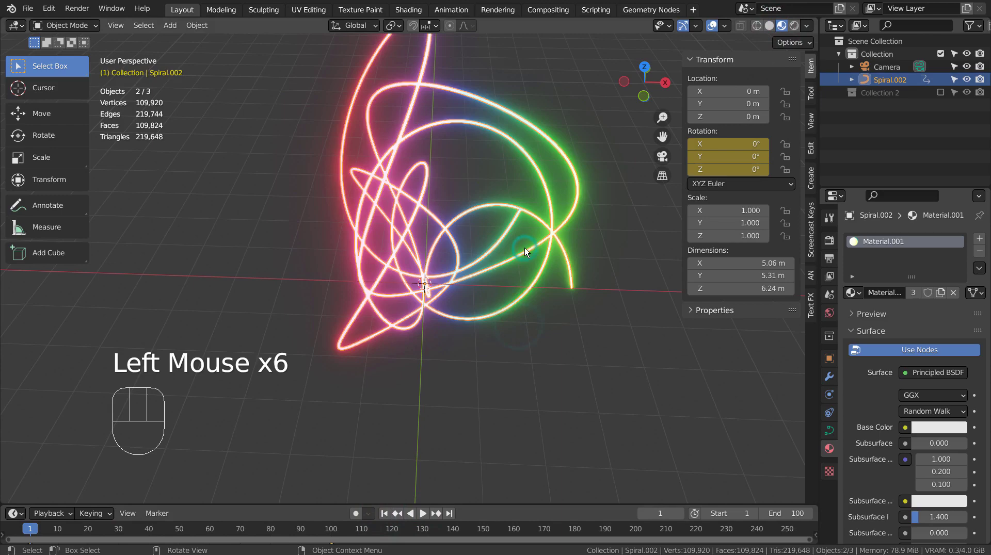
In a side orthographic view, duplicate the spiral and rotate the copy 165°.
{"action": "key", "text": "KP_1"}
{"action": "key", "text": "KP_0"}
{"action": "key", "text": "KP_1"}
{"action": "key", "text": "KP_3"}
{"action": "key", "text": "KP_1"}
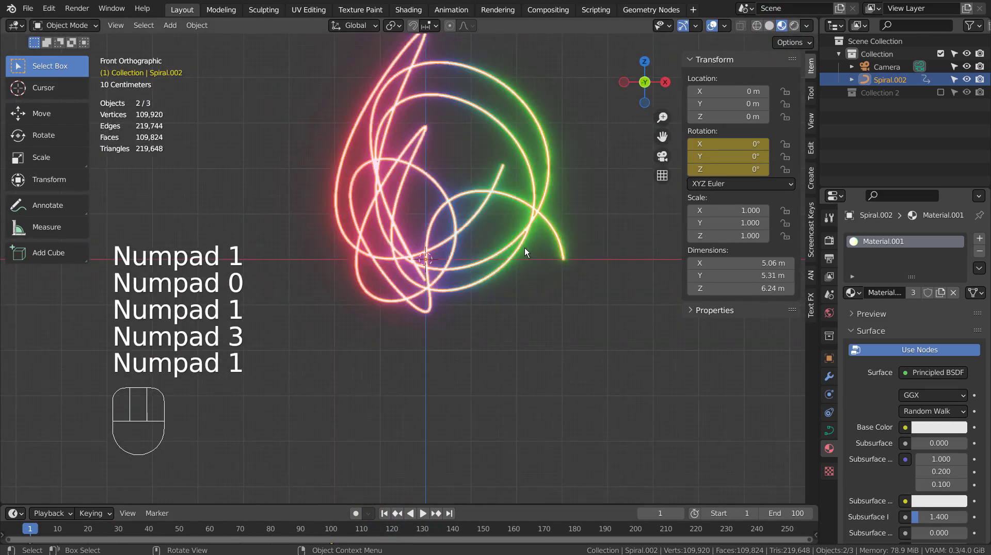
{"action": "key", "text": "shift+d"}
{"action": "key", "text": "r"}
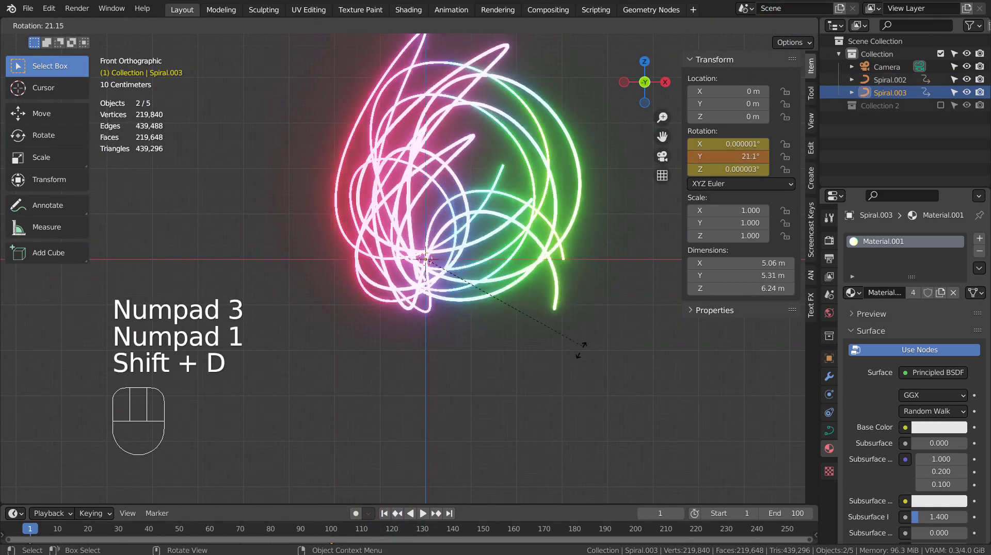
{"action": "left_click", "coordinate": [77, 293], "text": "ctrl"}
Scale the copy by 1.9 and raise it 5.25 m on Z.
{"action": "key", "text": "s"}
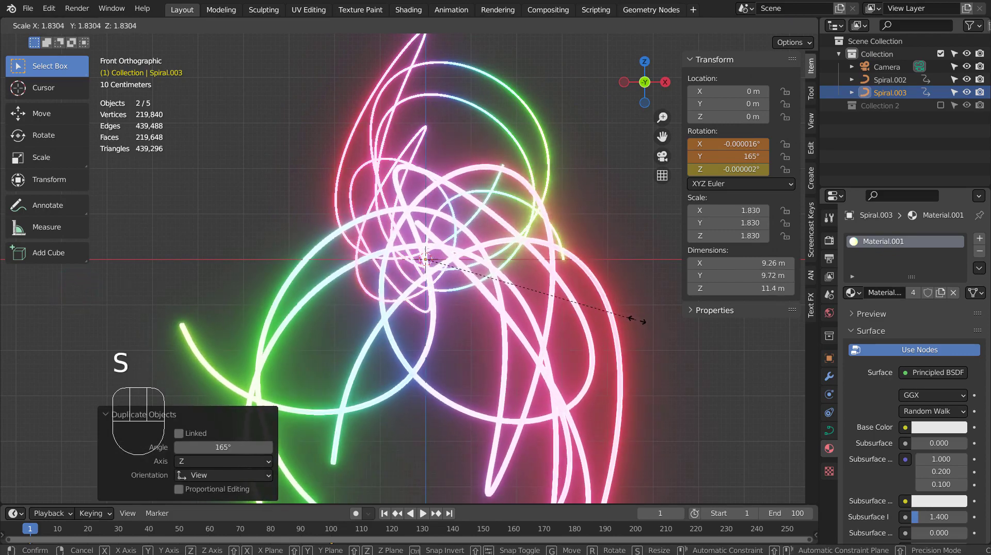
{"action": "left_click", "coordinate": [645, 320]}
{"action": "key", "text": "g"}
{"action": "key", "text": "z"}
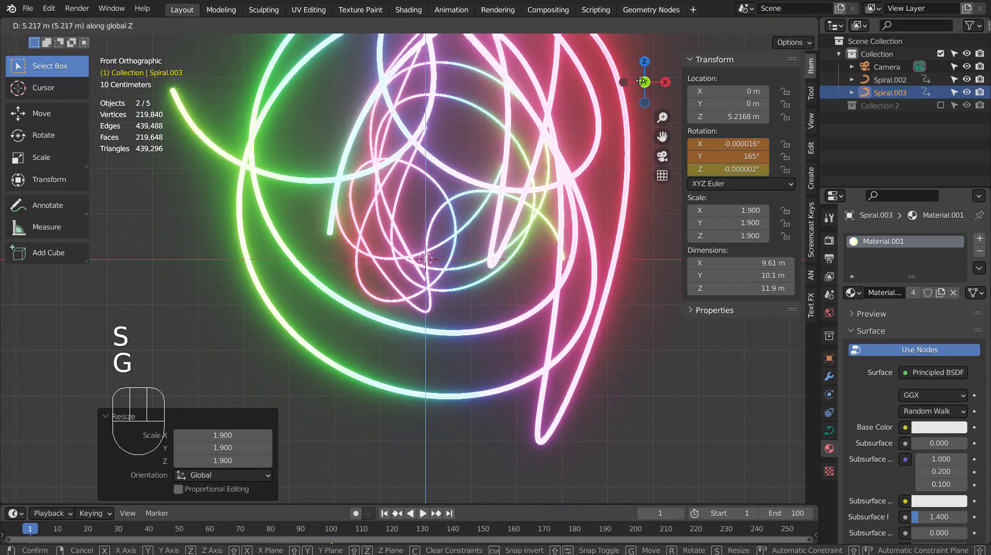
{"action": "left_click", "coordinate": [644, 39]}
{"action": "mouse_move", "coordinate": [643, 38]}
{"action": "middle_mouse_down"}
{"action": "mouse_move", "coordinate": [518, 299]}
{"action": "mouse_move", "coordinate": [558, 377]}
{"action": "mouse_move", "coordinate": [577, 358]}
{"action": "mouse_move", "coordinate": [562, 303]}
{"action": "middle_mouse_up"}
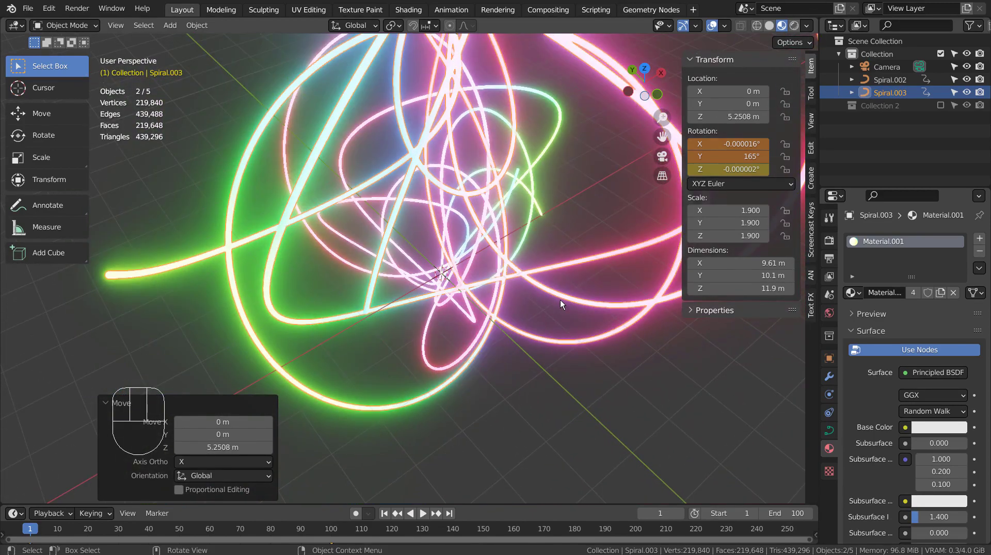
Play the animation to preview the copied spiral's spin, then stop at frame 1.
{"action": "left_click", "coordinate": [386, 514]}
{"action": "left_click", "coordinate": [424, 514]}
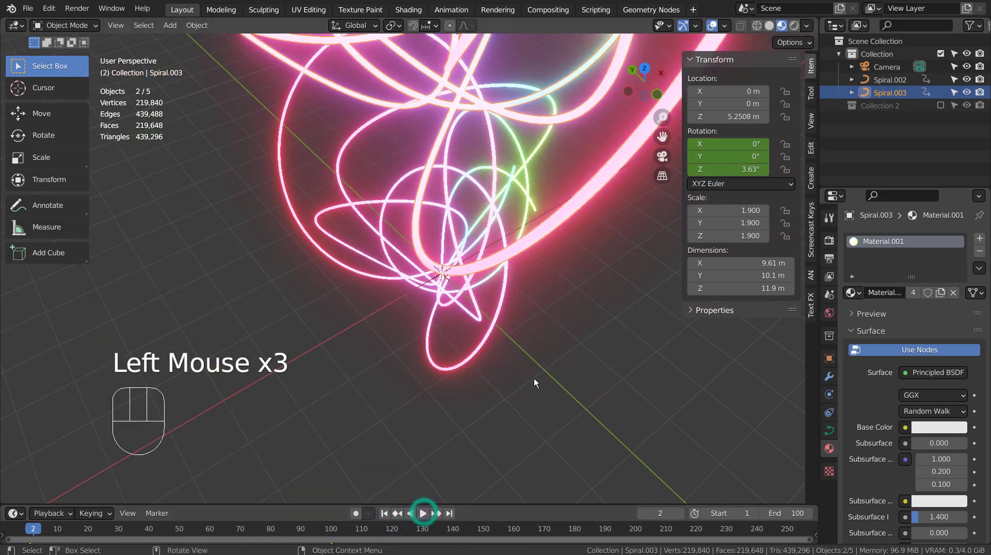
{"action": "left_click", "coordinate": [384, 514]}
{"action": "left_click", "coordinate": [423, 514]}
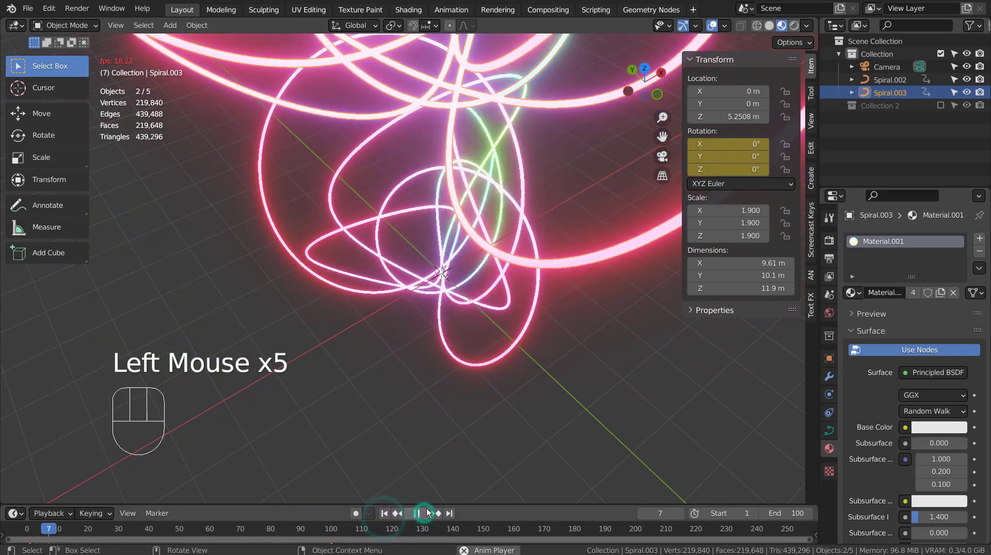
{"action": "scroll", "coordinate": [611, 386], "scroll_direction": "down", "scroll_amount": 1}
{"action": "scroll", "coordinate": [611, 387], "scroll_direction": "down", "scroll_amount": 2}
{"action": "scroll", "coordinate": [611, 386], "scroll_direction": "down", "scroll_amount": 1}
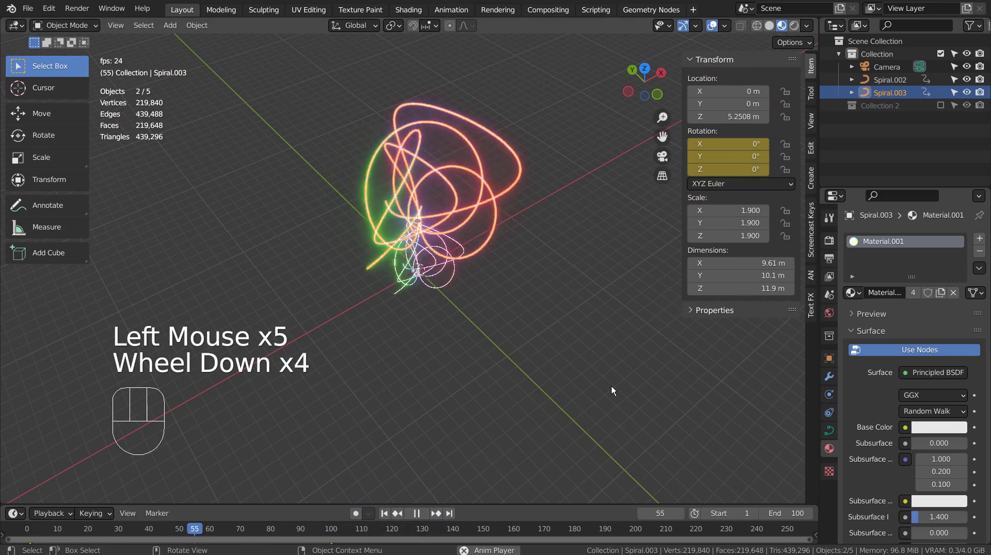
{"action": "left_click", "coordinate": [419, 515]}
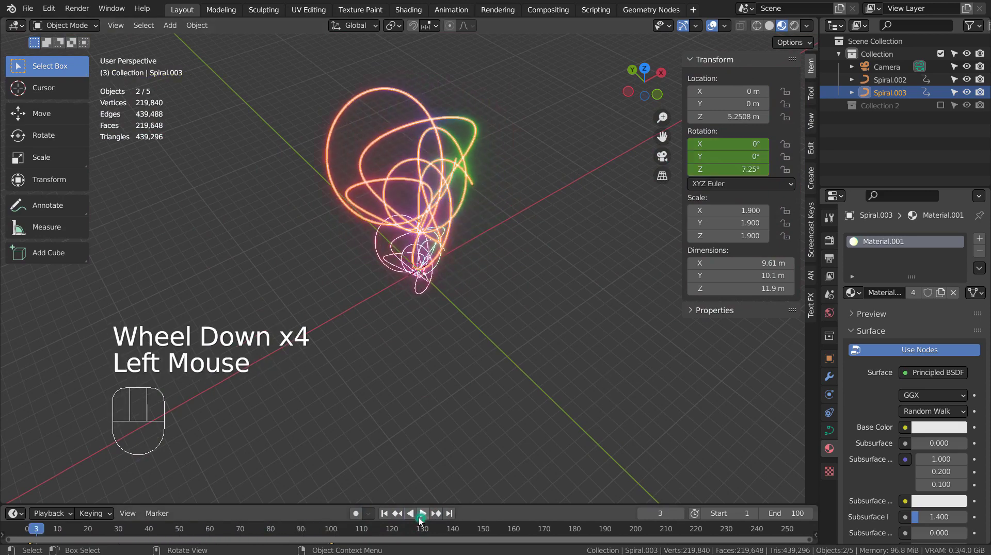
{"action": "left_click", "coordinate": [384, 514]}
Lower the selected spiral copy to -2.213 m on Z.
{"action": "left_click", "coordinate": [429, 131]}
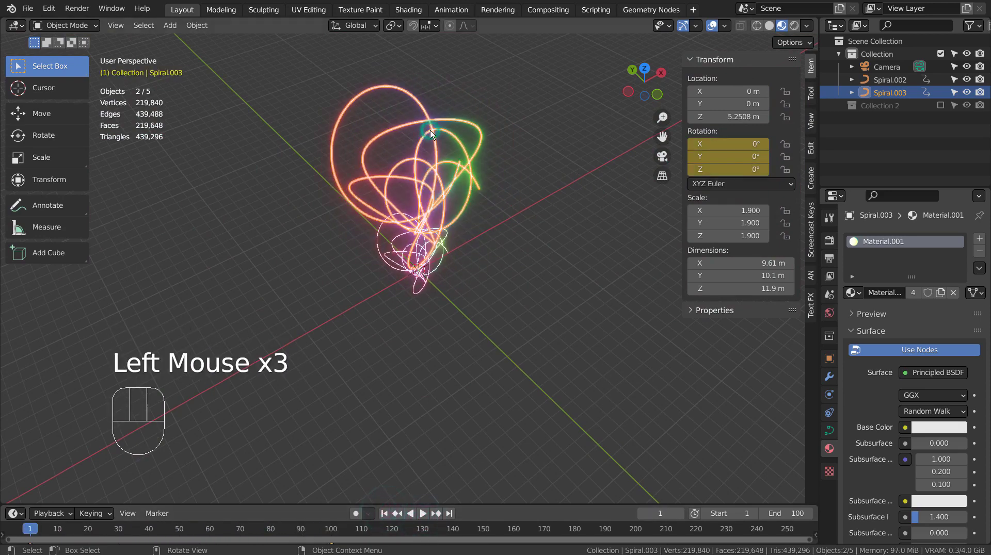
{"action": "key", "text": "g"}
{"action": "left_click", "coordinate": [496, 238]}
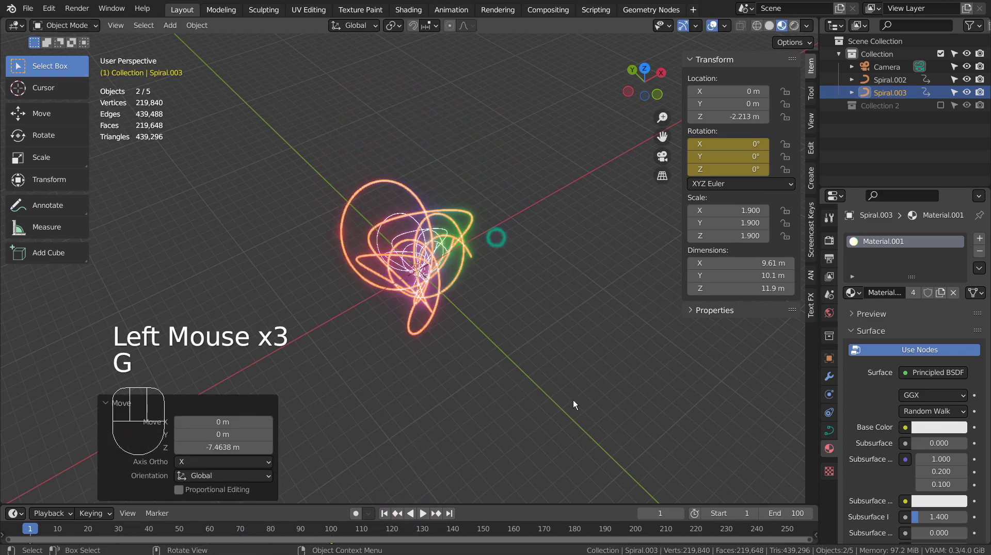
{"action": "middle_click_drag", "start_coordinate": [573, 401], "coordinate": [559, 325]}
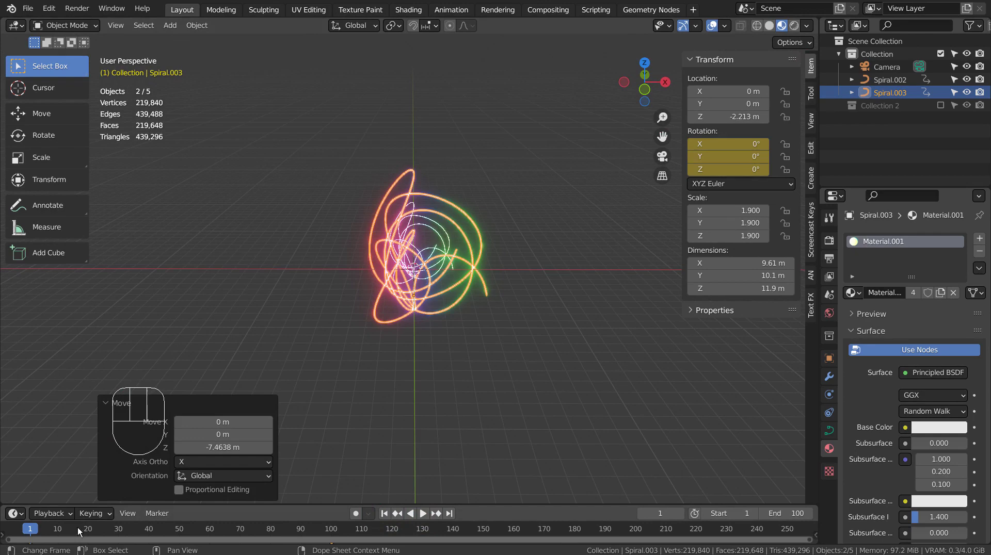
Delete the copied spiral's rotation keyframes and play back to confirm it stays still.
{"action": "right_click", "coordinate": [42, 533]}
{"action": "mouse_move", "coordinate": [56, 510]}
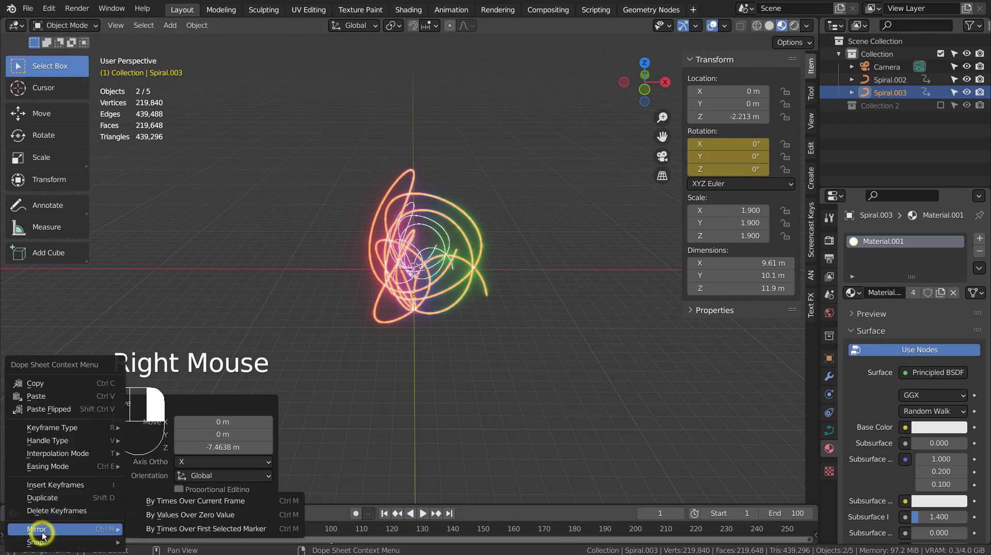
{"action": "left_click", "coordinate": [82, 507]}
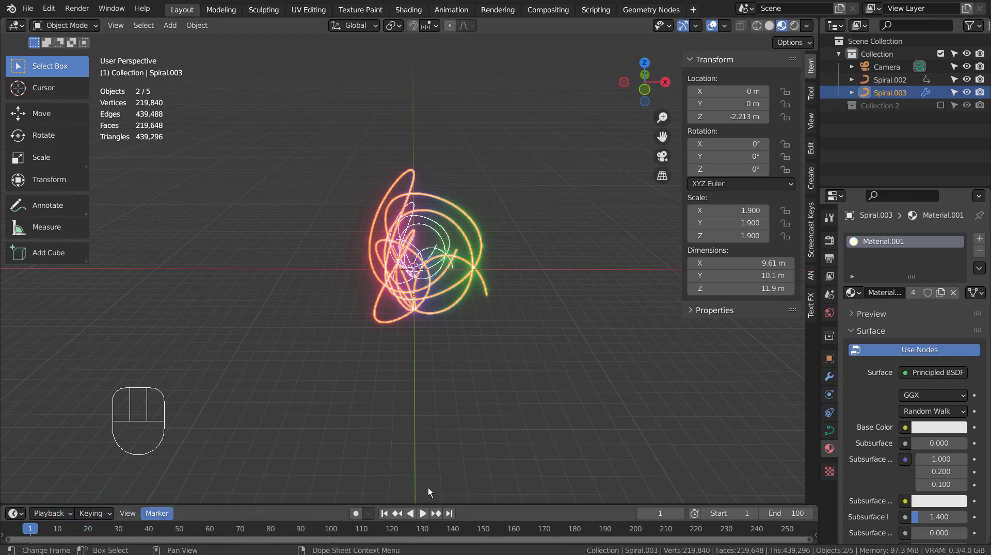
{"action": "scroll", "coordinate": [482, 302], "scroll_direction": "up", "scroll_amount": 1}
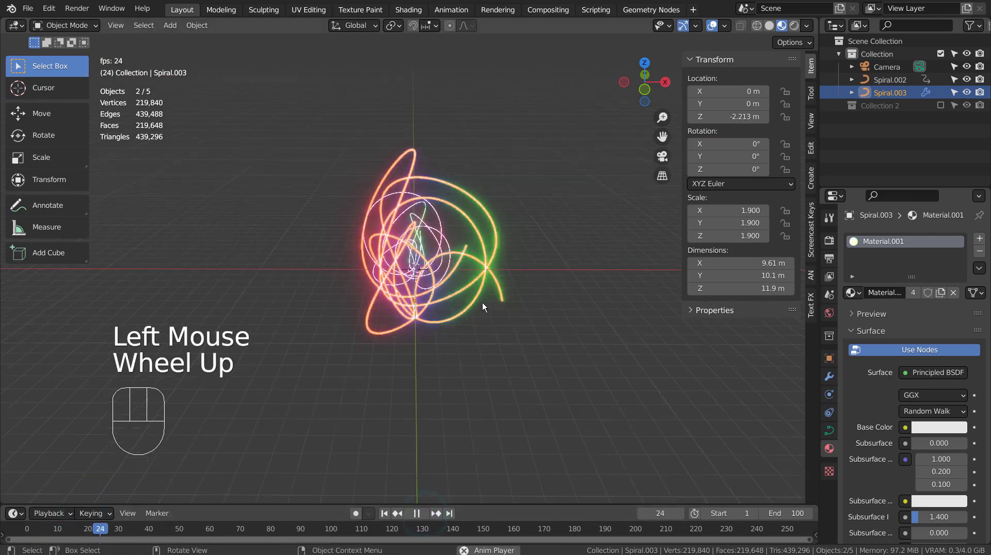
{"action": "scroll", "coordinate": [482, 303], "scroll_direction": "up", "scroll_amount": 4}
{"action": "mouse_move", "coordinate": [482, 303]}
{"action": "middle_mouse_down"}
{"action": "mouse_move", "coordinate": [508, 342]}
{"action": "mouse_move", "coordinate": [491, 382]}
{"action": "mouse_move", "coordinate": [543, 306]}
{"action": "mouse_move", "coordinate": [481, 485]}
{"action": "middle_mouse_up"}
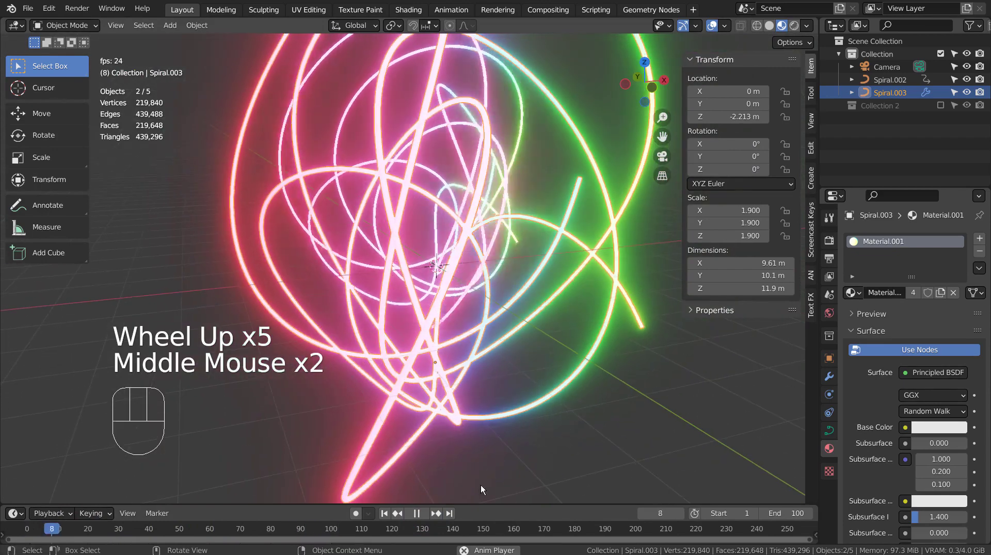
{"action": "left_click", "coordinate": [423, 516]}
{"action": "left_click", "coordinate": [384, 513]}
Flatten the large spiral to 1.462 on Z and lower it to -0.795 m on Z.
{"action": "left_click", "coordinate": [543, 398]}
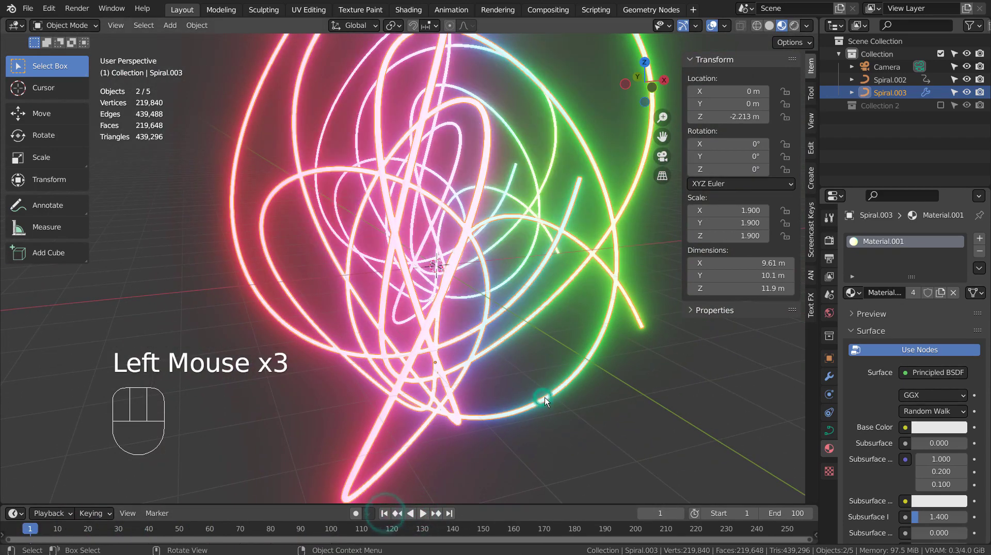
{"action": "scroll", "coordinate": [544, 397], "scroll_direction": "down", "scroll_amount": 2}
{"action": "key", "text": "s"}
{"action": "key", "text": "z"}
{"action": "left_click", "coordinate": [592, 363]}
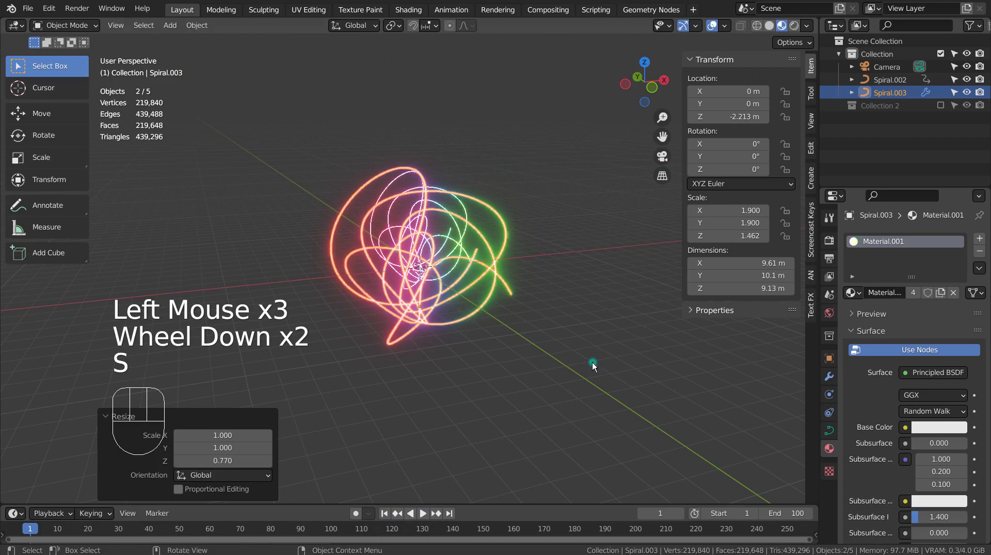
{"action": "key", "text": "g"}
{"action": "key", "text": "z"}
{"action": "left_click", "coordinate": [588, 337]}
{"action": "middle_click_drag", "start_coordinate": [589, 337], "coordinate": [559, 436]}
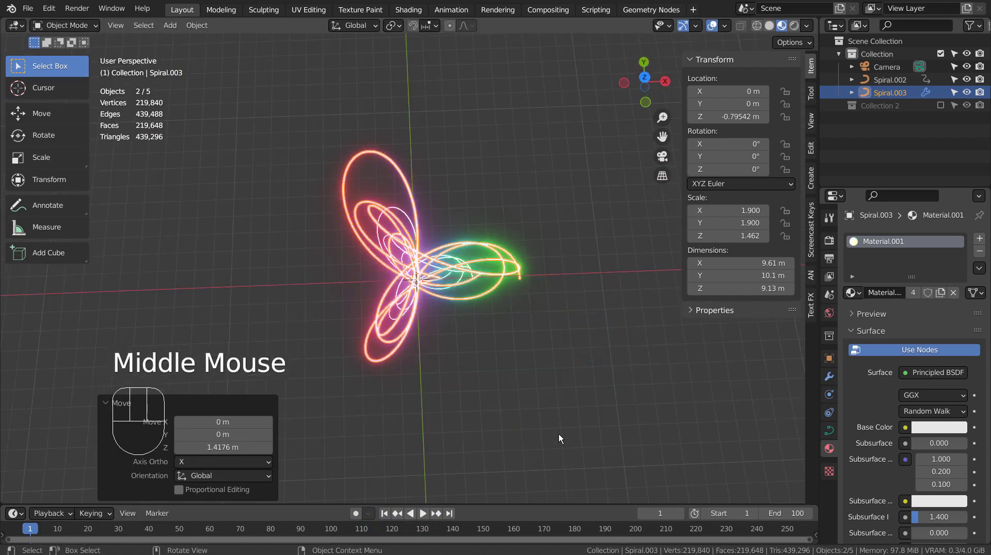
In Front view, rotate the large spiral copy 88.1° and move it to about X -1.95 m, Z 3.16 m.
{"action": "key", "text": "KP_3"}
{"action": "key", "text": "KP_1"}
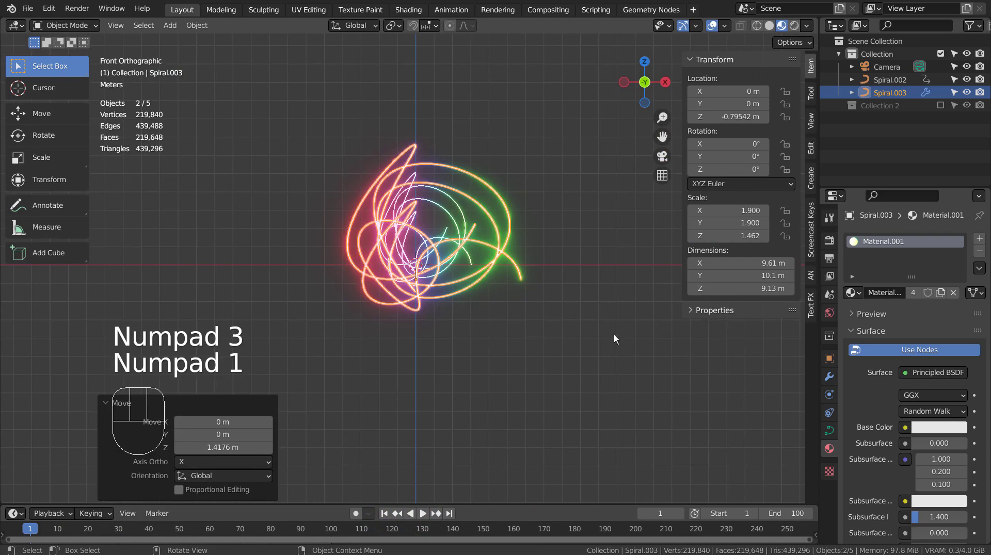
{"action": "key", "text": "r"}
{"action": "left_click", "coordinate": [369, 470]}
{"action": "key", "text": "g"}
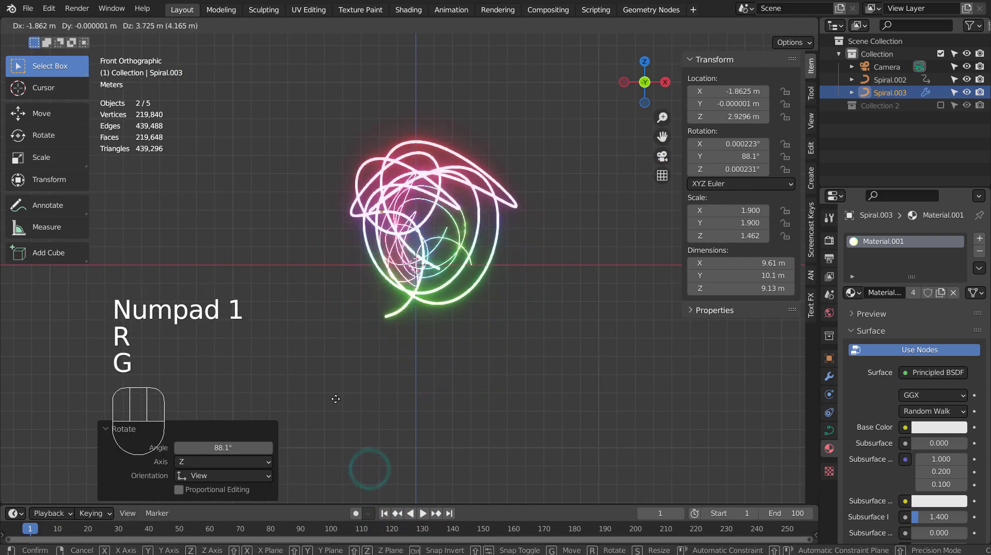
{"action": "left_click", "coordinate": [334, 397]}
{"action": "mouse_move", "coordinate": [466, 366]}
{"action": "middle_mouse_down"}
{"action": "mouse_move", "coordinate": [376, 469]}
{"action": "mouse_move", "coordinate": [593, 395]}
{"action": "mouse_move", "coordinate": [593, 378]}
{"action": "middle_mouse_up"}
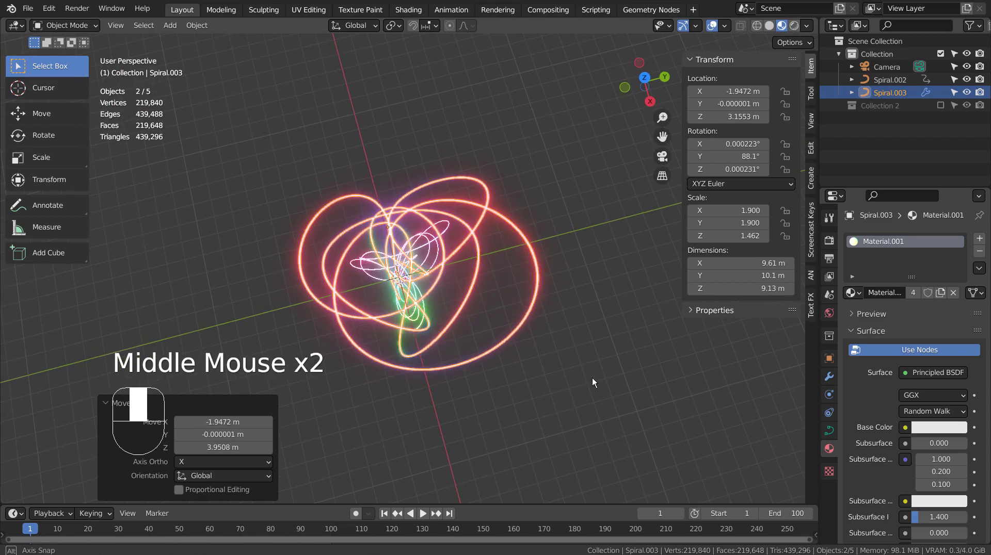
{"action": "left_click", "coordinate": [603, 305]}
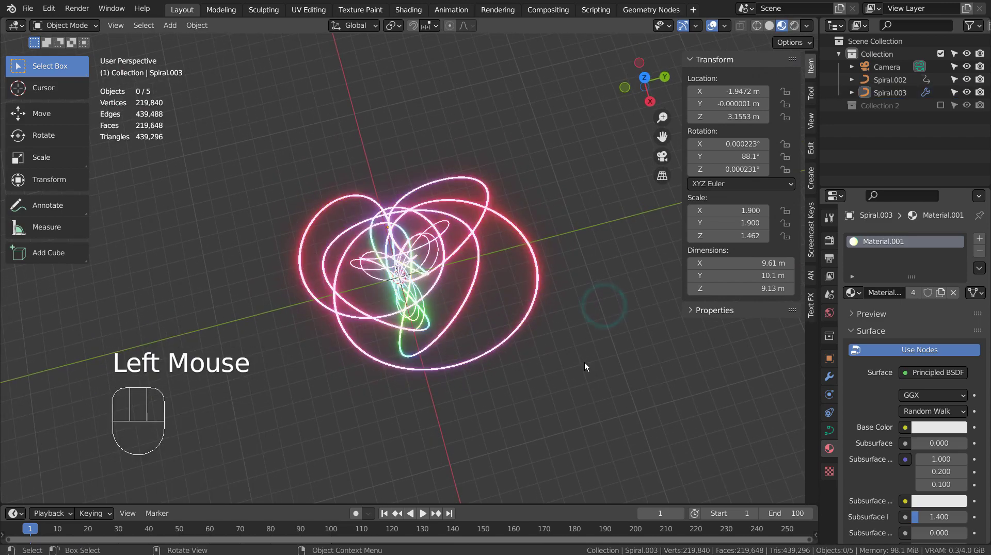
{"action": "mouse_move", "coordinate": [555, 357]}
{"action": "middle_mouse_down"}
{"action": "mouse_move", "coordinate": [546, 243]}
{"action": "mouse_move", "coordinate": [561, 327]}
{"action": "mouse_move", "coordinate": [553, 379]}
{"action": "mouse_move", "coordinate": [588, 415]}
{"action": "middle_mouse_up"}
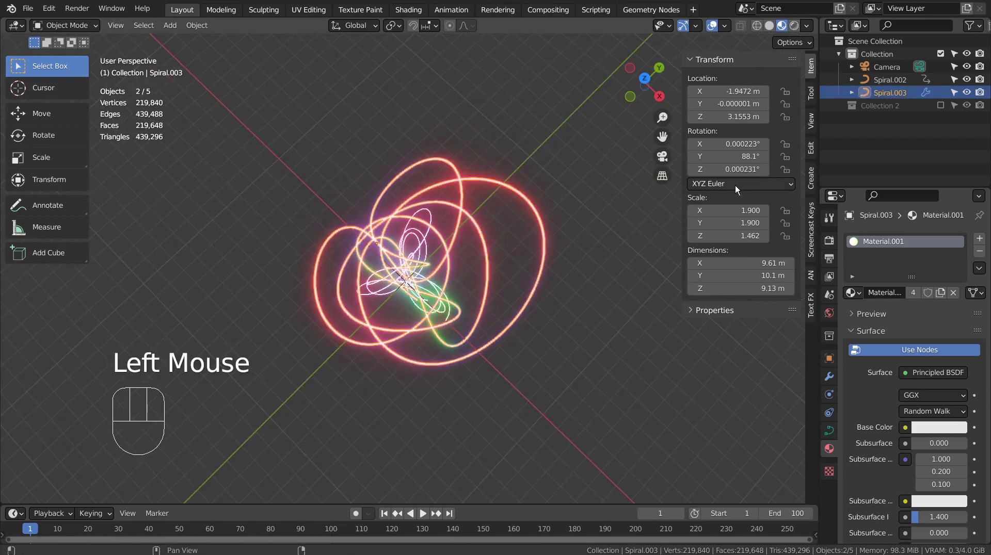
Apply Spiral.003's transforms, then key its Z rotation from 0° at frame 1 to -360° at frame 100.
{"action": "key", "text": "ctrl+a"}
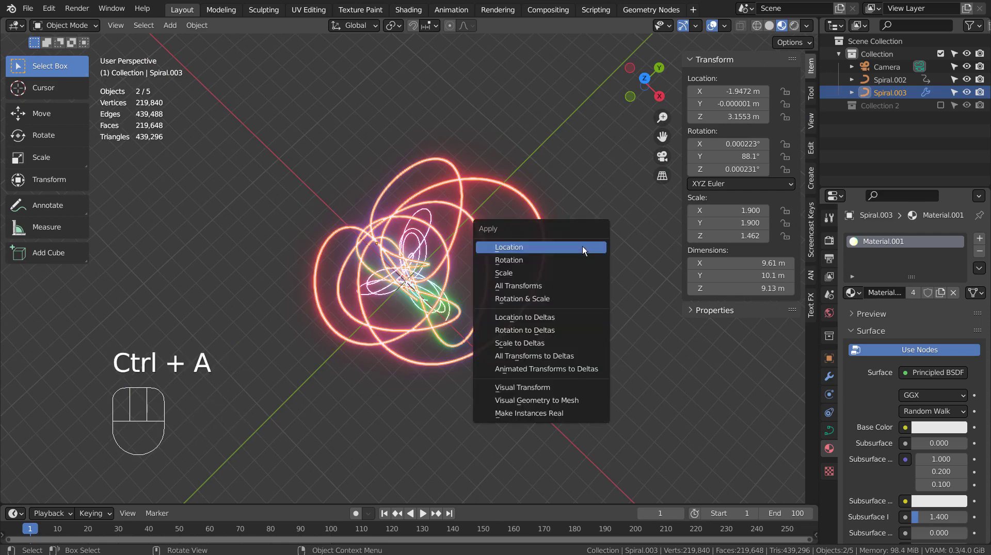
{"action": "left_click", "coordinate": [581, 284]}
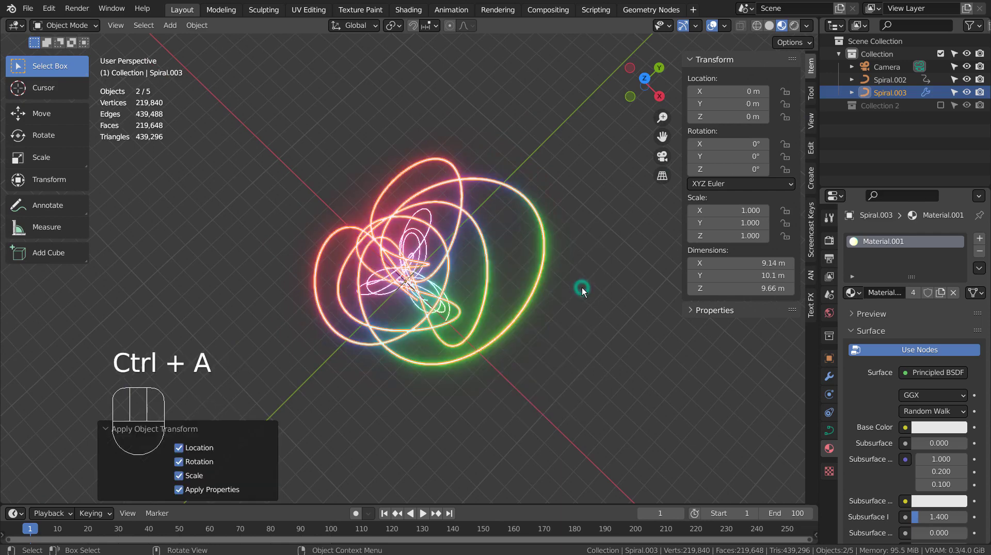
{"action": "left_click", "coordinate": [533, 225]}
{"action": "left_click", "coordinate": [540, 203]}
{"action": "left_click", "coordinate": [534, 204]}
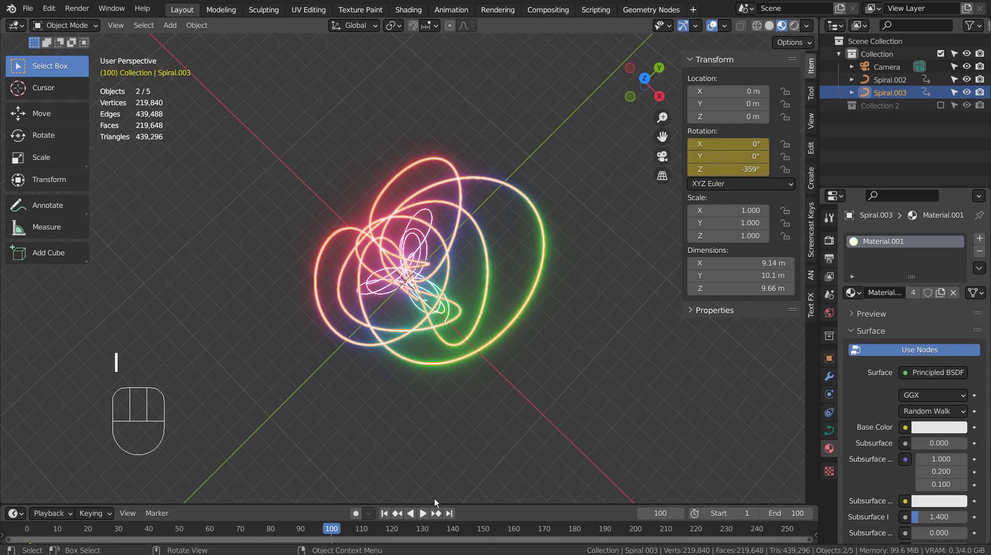
Play the spinning spiral animation and stop it partway through to check it.
{"action": "left_click", "coordinate": [423, 513]}
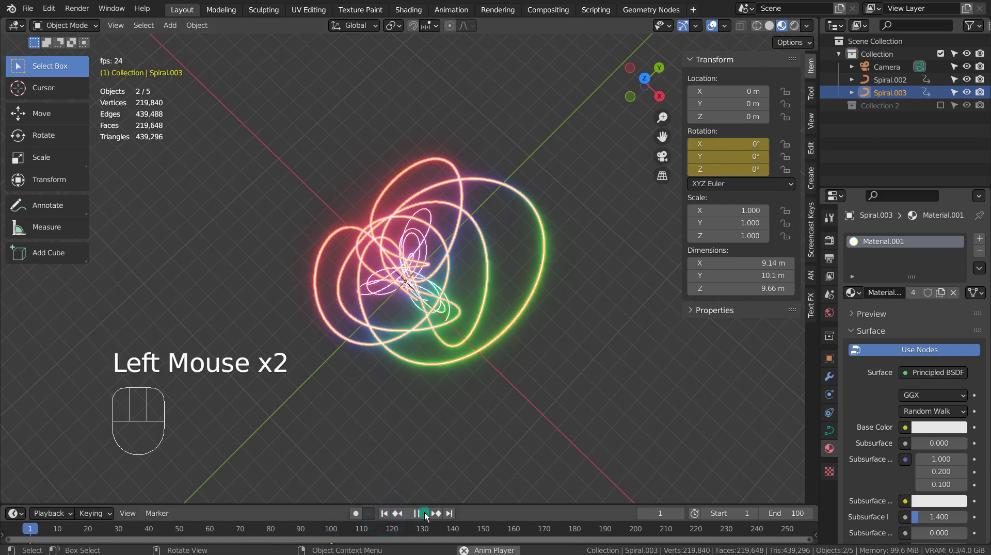
{"action": "scroll", "coordinate": [506, 419], "scroll_direction": "up", "scroll_amount": 3}
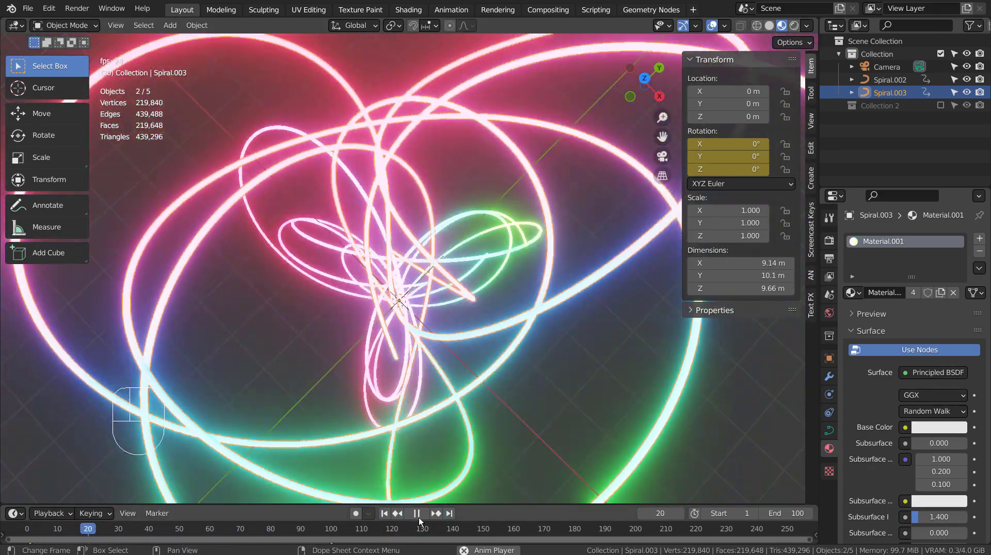
{"action": "left_click", "coordinate": [416, 514]}
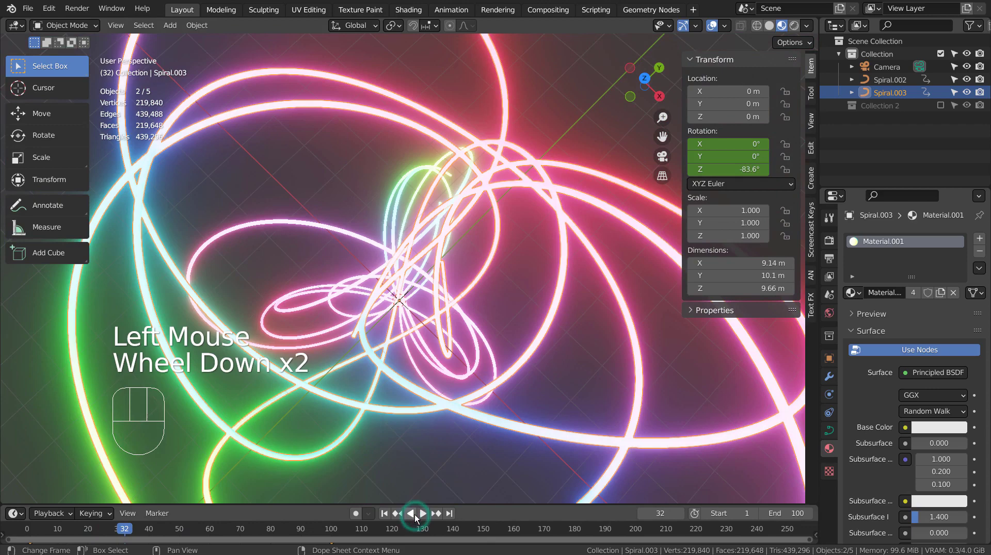
{"action": "scroll", "coordinate": [591, 335], "scroll_direction": "down", "scroll_amount": 2}
{"action": "left_click", "coordinate": [485, 288]}
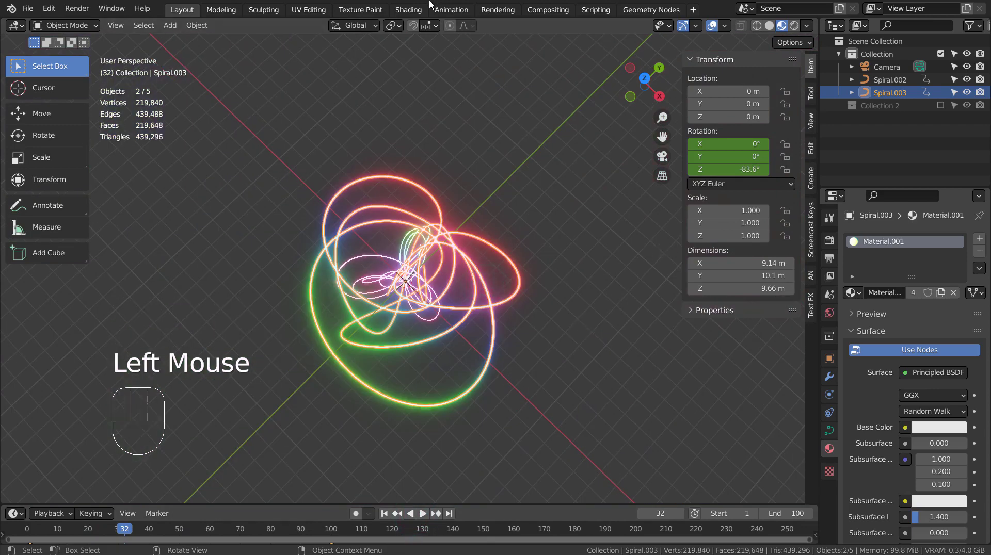
Set Linear Extrapolation on Spiral.003's rotation channel in the Animation workspace.
{"action": "left_click", "coordinate": [447, 11]}
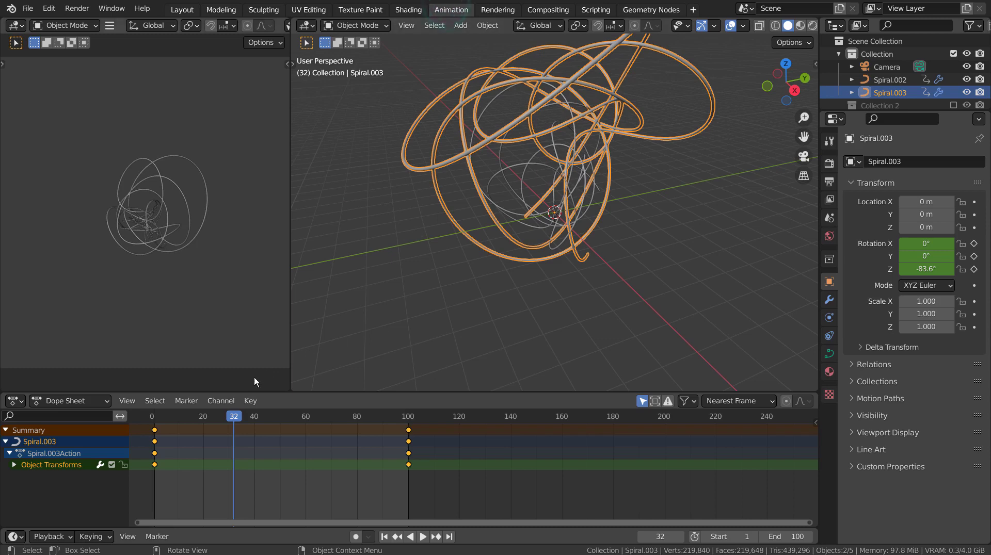
{"action": "left_click", "coordinate": [230, 401]}
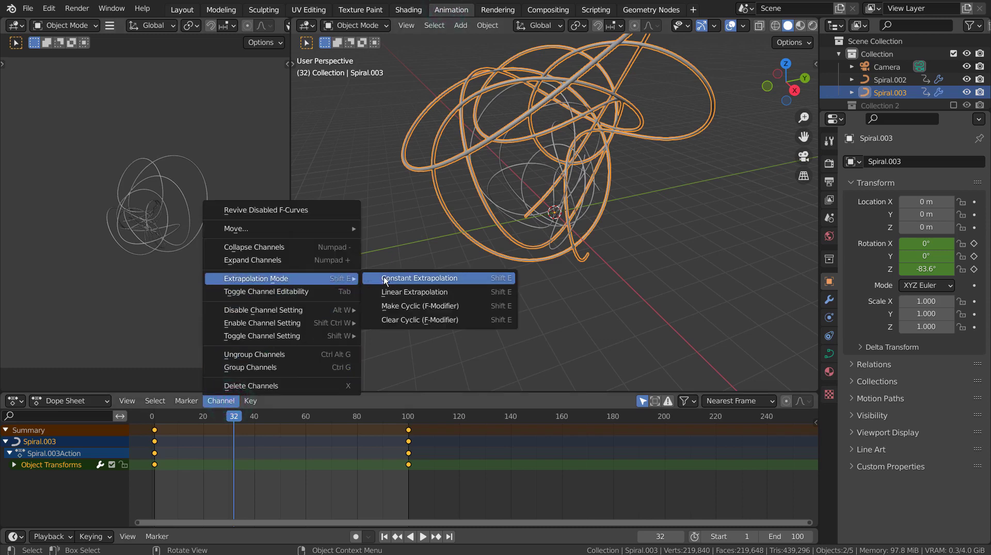
{"action": "left_click", "coordinate": [407, 291]}
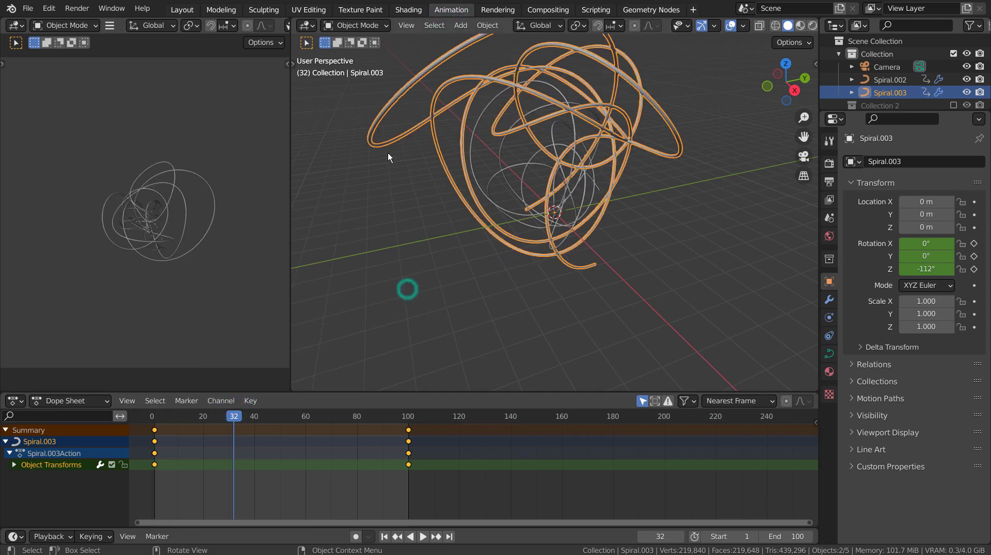
{"action": "left_click", "coordinate": [198, 10]}
Play from frame 1 while orbiting the deselected glowing spirals, stop at frame 93, and select Spiral.003.
{"action": "left_click", "coordinate": [387, 514]}
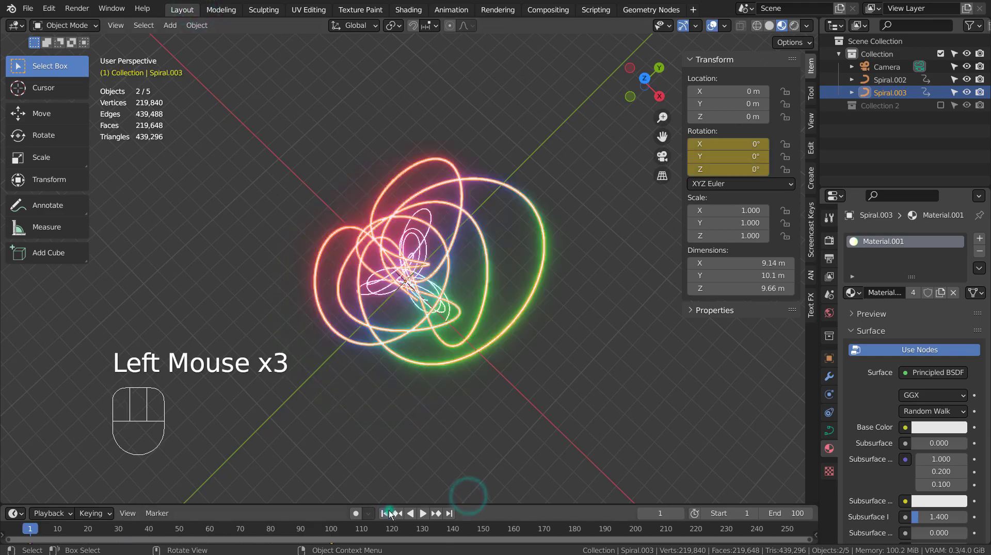
{"action": "left_click", "coordinate": [425, 512]}
{"action": "scroll", "coordinate": [630, 346], "scroll_direction": "up", "scroll_amount": 2}
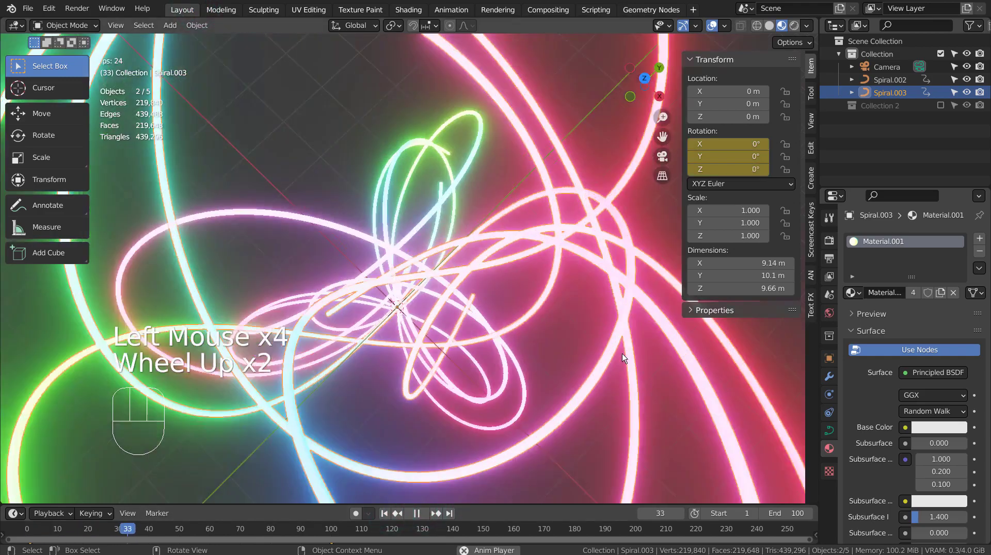
{"action": "middle_click_drag", "start_coordinate": [621, 354], "coordinate": [599, 327]}
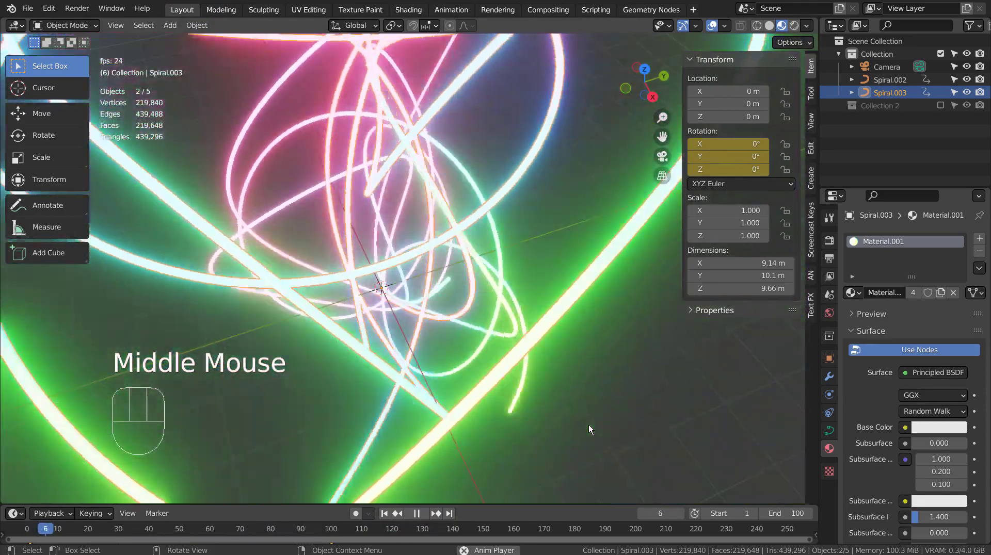
{"action": "key", "text": "alt+a"}
{"action": "middle_click_drag", "start_coordinate": [588, 425], "coordinate": [577, 423]}
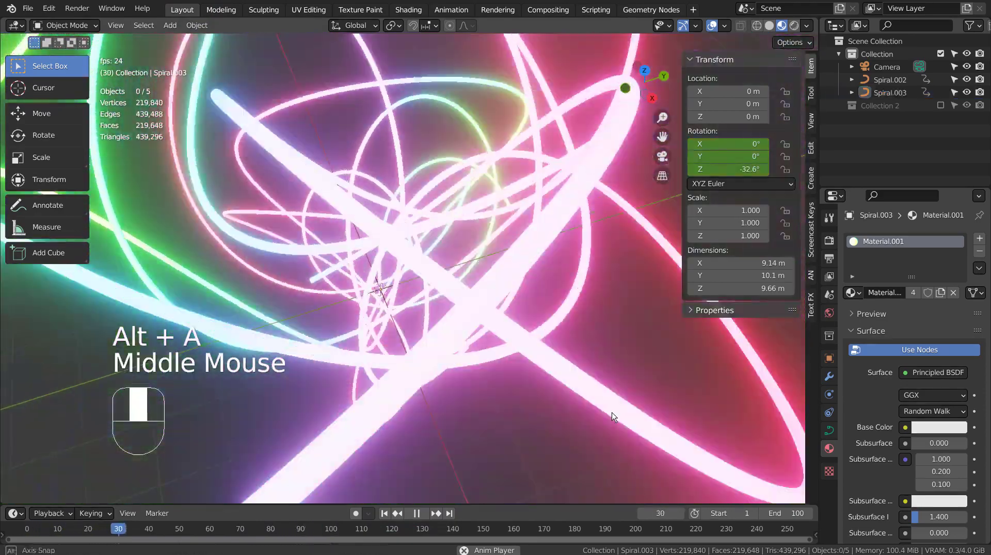
{"action": "scroll", "coordinate": [575, 420], "scroll_direction": "up", "scroll_amount": 1}
{"action": "middle_click_drag", "start_coordinate": [590, 388], "coordinate": [611, 383]}
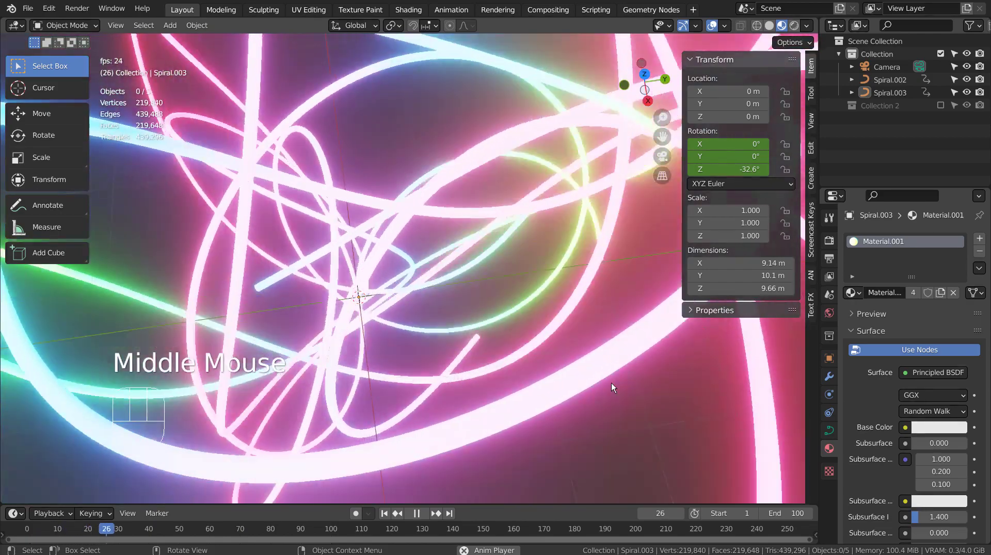
{"action": "scroll", "coordinate": [611, 383], "scroll_direction": "down", "scroll_amount": 2}
{"action": "scroll", "coordinate": [611, 383], "scroll_direction": "down", "scroll_amount": 3}
{"action": "left_click", "coordinate": [611, 383]}
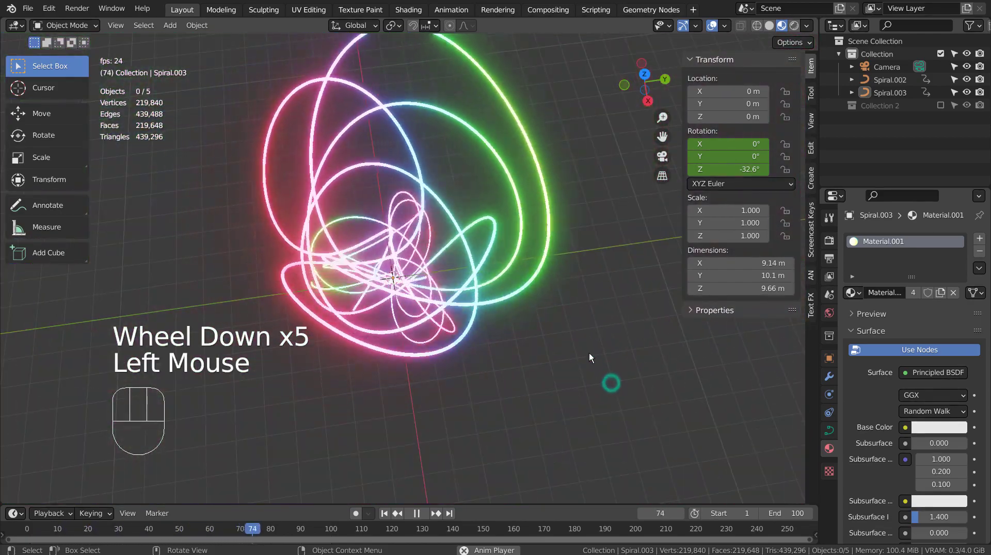
{"action": "left_click", "coordinate": [419, 514]}
{"action": "left_click", "coordinate": [505, 183]}
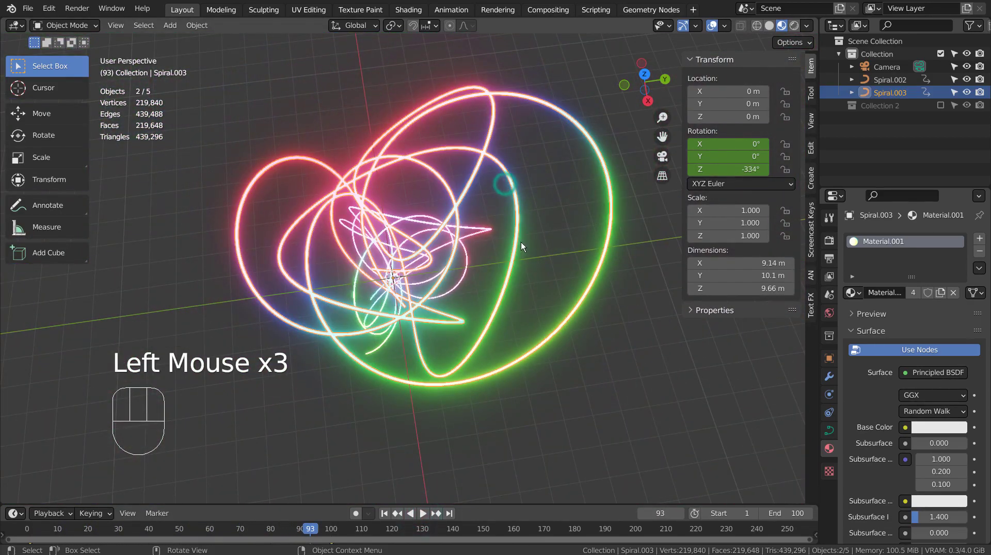
Duplicate Spiral.003 as Spiral.004 and scale the copy up to about twice size.
{"action": "key", "text": "shift+d"}
{"action": "key", "text": "s"}
{"action": "left_click", "coordinate": [602, 323]}
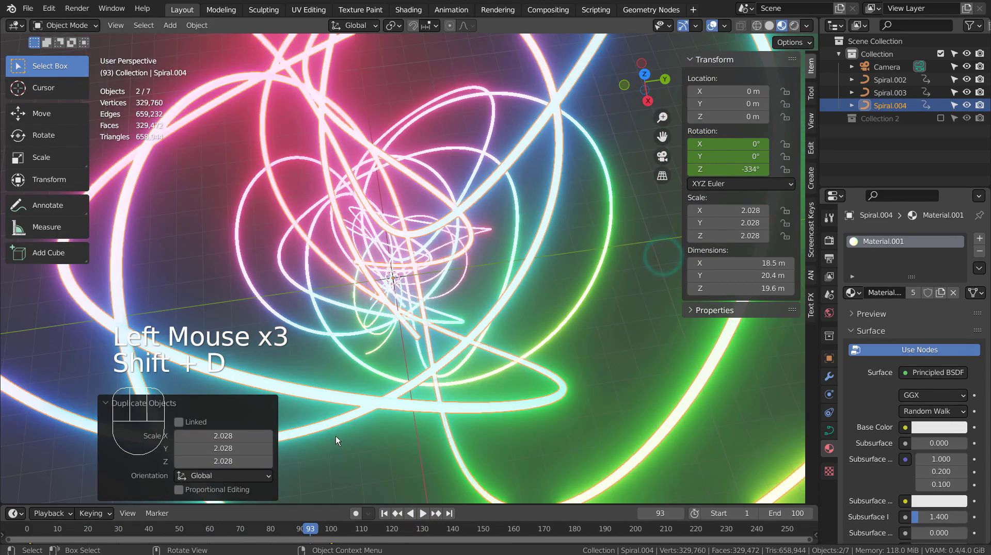
{"action": "middle_click_drag", "start_coordinate": [482, 416], "coordinate": [517, 305]}
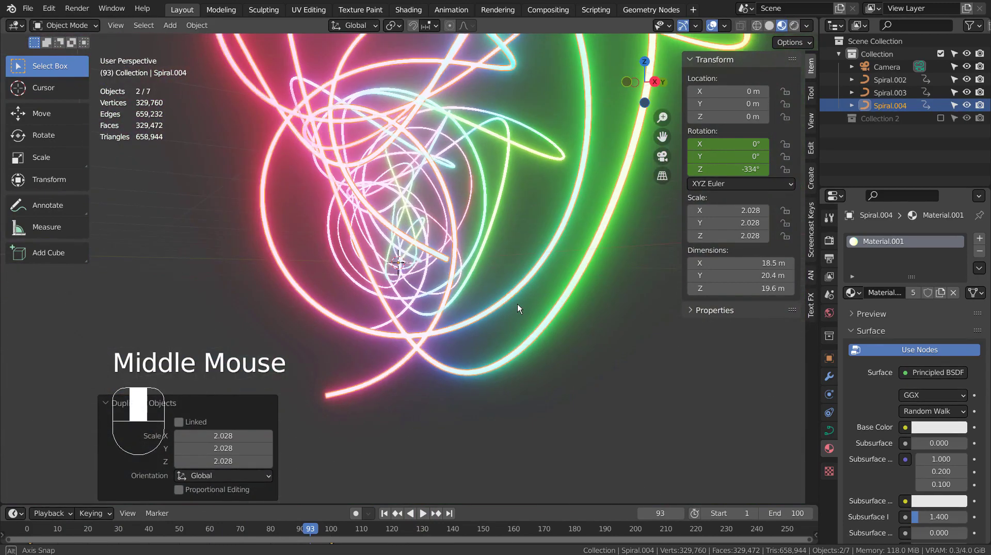
{"action": "key", "text": "KP_3"}
{"action": "scroll", "coordinate": [518, 305], "scroll_direction": "down", "scroll_amount": 1}
{"action": "scroll", "coordinate": [517, 304], "scroll_direction": "down", "scroll_amount": 1}
Tilt Spiral.004, scale it to 3.212 and shift it off-centre to Y -9.27 m.
{"action": "key", "text": "r"}
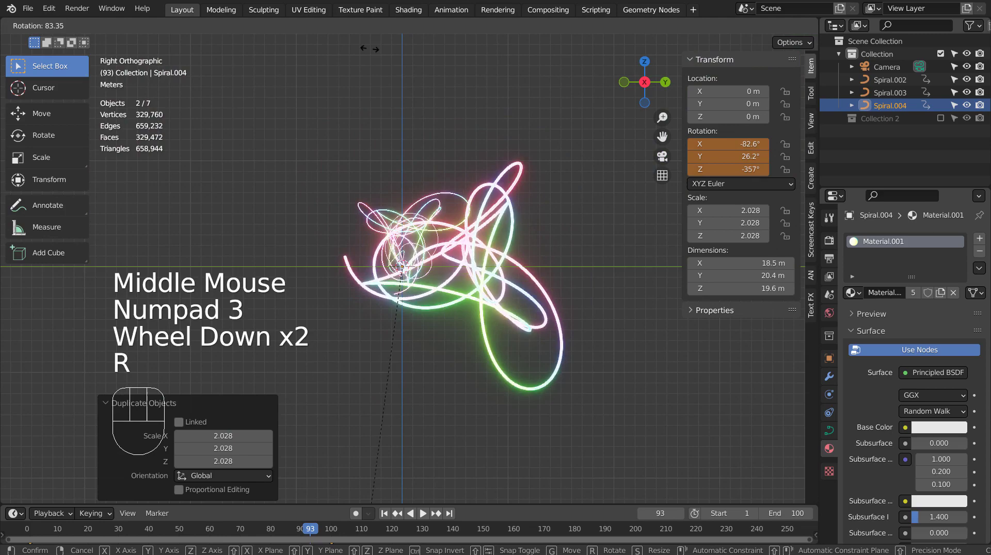
{"action": "left_click", "coordinate": [370, 48]}
{"action": "key", "text": "g"}
{"action": "left_click", "coordinate": [312, 488]}
{"action": "key", "text": "s"}
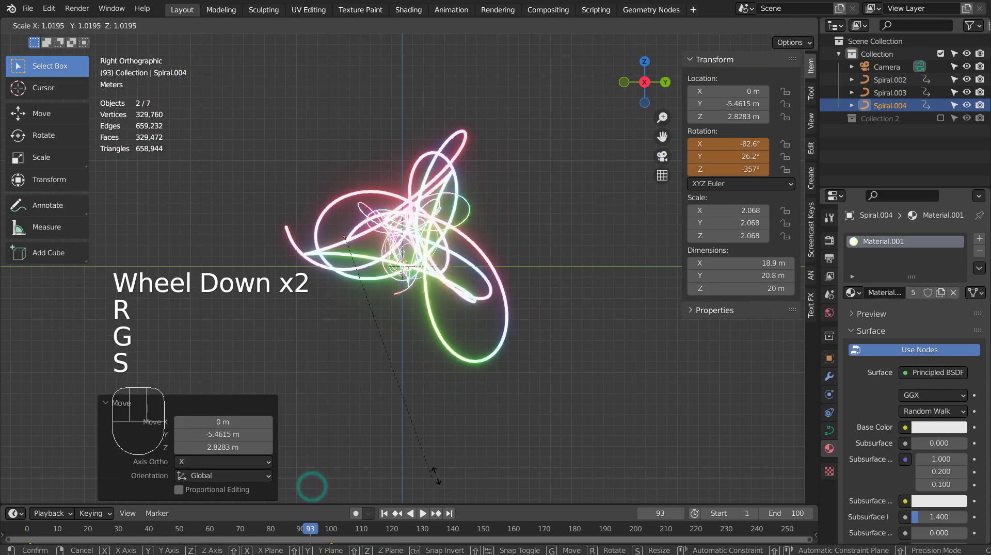
{"action": "left_click", "coordinate": [677, 453]}
{"action": "key", "text": "g"}
{"action": "left_click", "coordinate": [637, 450]}
{"action": "mouse_move", "coordinate": [669, 431]}
{"action": "middle_mouse_down"}
{"action": "mouse_move", "coordinate": [574, 55]}
{"action": "mouse_move", "coordinate": [565, 66]}
{"action": "mouse_move", "coordinate": [590, 58]}
{"action": "mouse_move", "coordinate": [532, 79]}
{"action": "middle_mouse_up"}
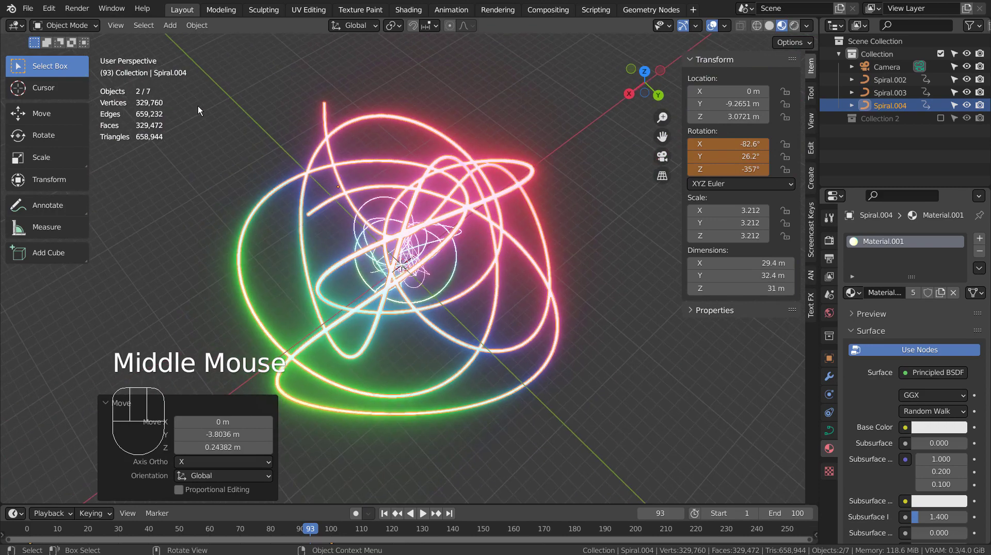
Delete Spiral.004's copied rotation keyframes and deselect it.
{"action": "right_click", "coordinate": [234, 534]}
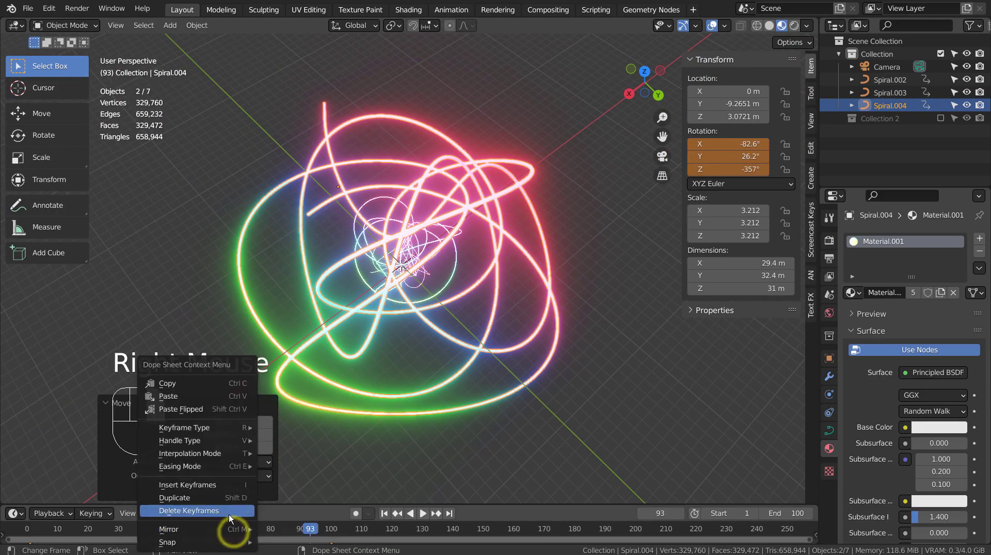
{"action": "left_click", "coordinate": [227, 511]}
{"action": "left_click", "coordinate": [341, 478]}
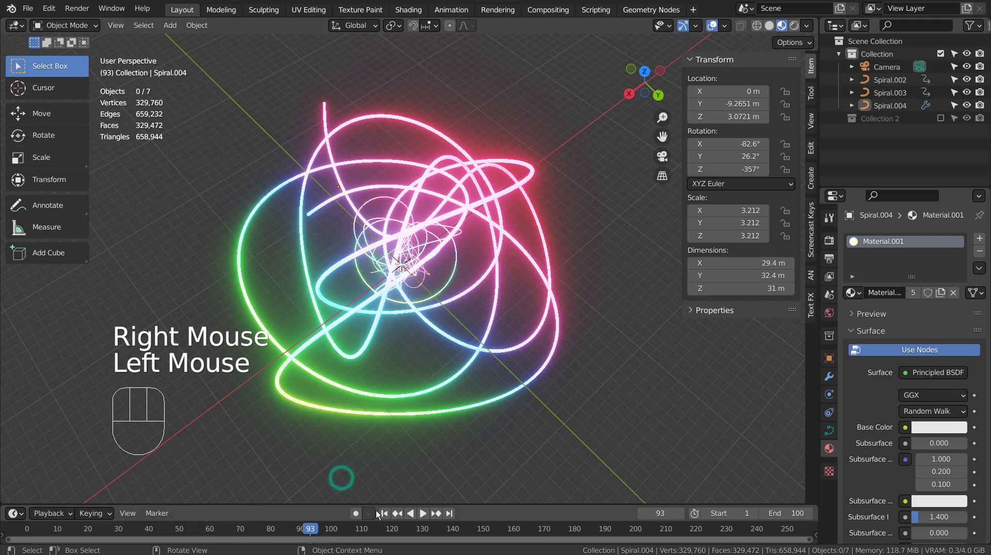
Play the animation while orbiting, zooming and panning around the three glowing spirals.
{"action": "left_click", "coordinate": [426, 514]}
{"action": "scroll", "coordinate": [549, 364], "scroll_direction": "up", "scroll_amount": 3}
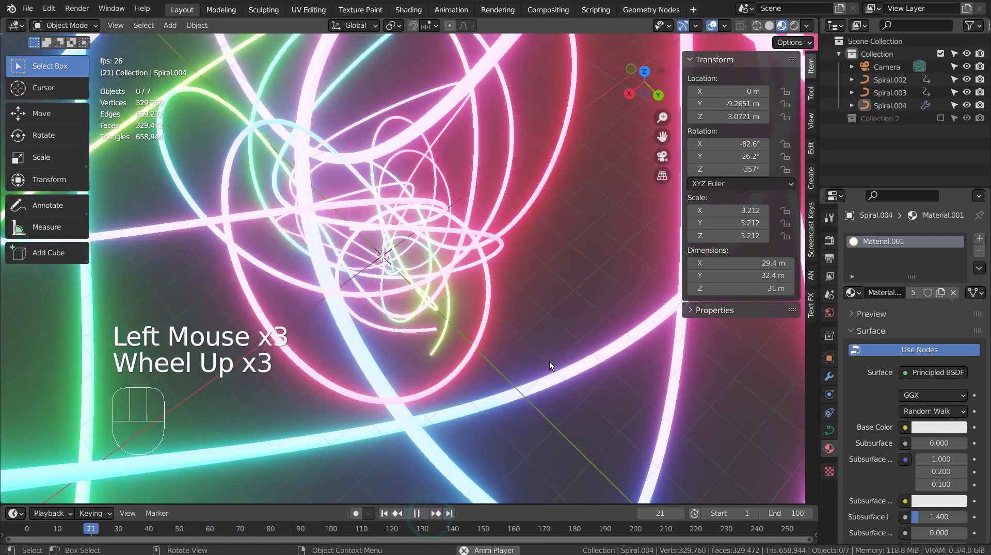
{"action": "mouse_move", "coordinate": [564, 311]}
{"action": "middle_mouse_down"}
{"action": "mouse_move", "coordinate": [565, 341]}
{"action": "mouse_move", "coordinate": [438, 299]}
{"action": "middle_mouse_up"}
{"action": "scroll", "coordinate": [564, 340], "scroll_direction": "down", "scroll_amount": 2}
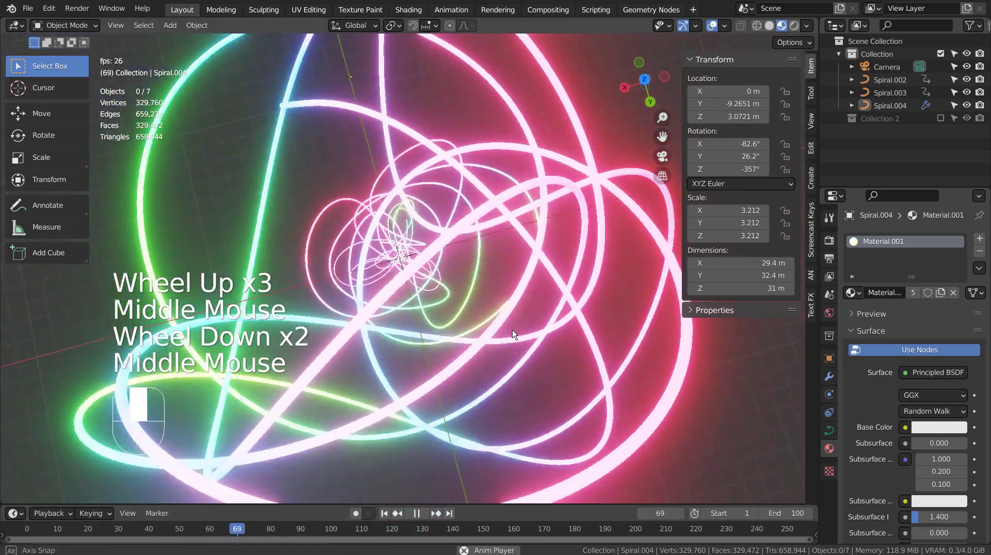
{"action": "scroll", "coordinate": [439, 300], "scroll_direction": "up", "scroll_amount": 2}
{"action": "scroll", "coordinate": [490, 289], "scroll_direction": "up", "scroll_amount": 1}
{"action": "scroll", "coordinate": [542, 281], "scroll_direction": "up", "scroll_amount": 1}
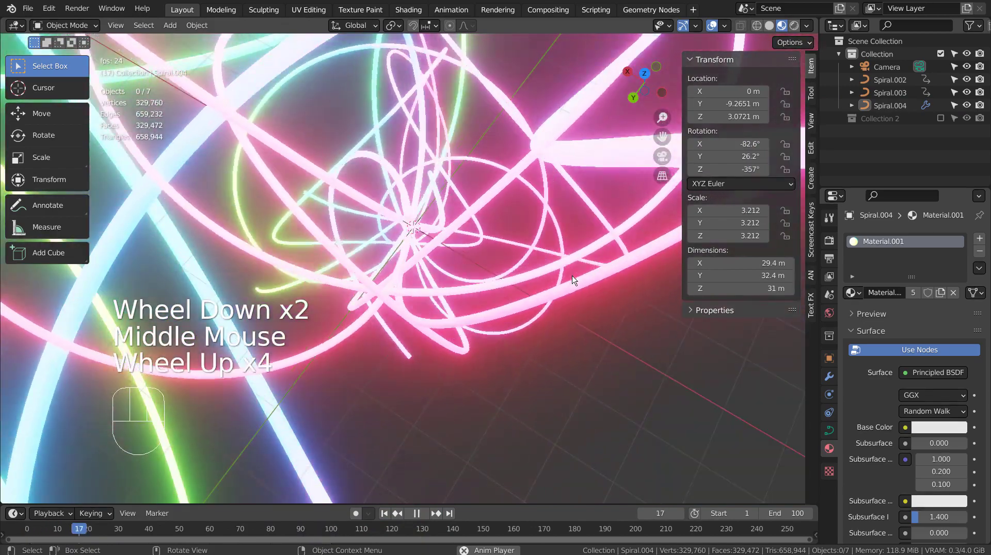
{"action": "scroll", "coordinate": [571, 276], "scroll_direction": "down", "scroll_amount": 2}
{"action": "mouse_move", "coordinate": [572, 276]}
{"action": "middle_mouse_down"}
{"action": "mouse_move", "coordinate": [619, 241]}
{"action": "mouse_move", "coordinate": [627, 323]}
{"action": "mouse_move", "coordinate": [531, 312]}
{"action": "mouse_move", "coordinate": [540, 294]}
{"action": "mouse_move", "coordinate": [672, 228]}
{"action": "mouse_move", "coordinate": [653, 197]}
{"action": "mouse_move", "coordinate": [560, 306]}
{"action": "mouse_move", "coordinate": [537, 364]}
{"action": "mouse_move", "coordinate": [527, 355]}
{"action": "mouse_move", "coordinate": [578, 339]}
{"action": "mouse_move", "coordinate": [563, 373]}
{"action": "mouse_move", "coordinate": [555, 359]}
{"action": "middle_mouse_up"}
{"action": "middle_click", "coordinate": [621, 321]}
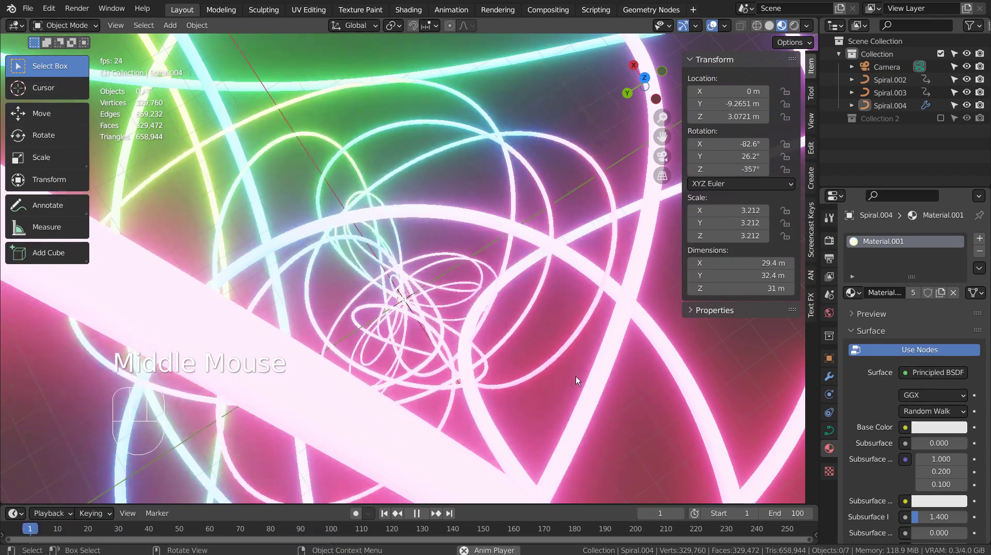